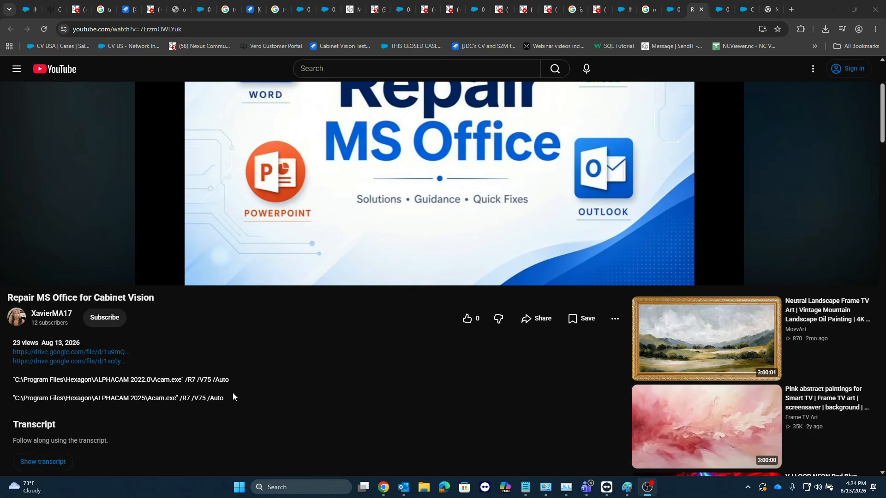
Step: Copy the ALPHACAM 2022.0 command from the video description and execute "C:\Program Files\Hexagon\ALPHACAM 2022.0\Acam.exe" /R7 /V75 /Auto through Windows Run
left_click(233, 393)
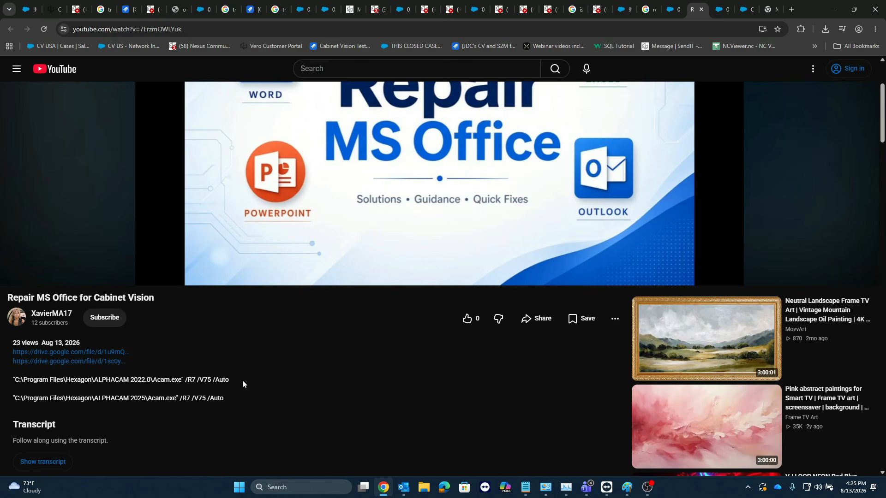
left_click_drag(235, 378, 31, 375)
key("ctrl+c")
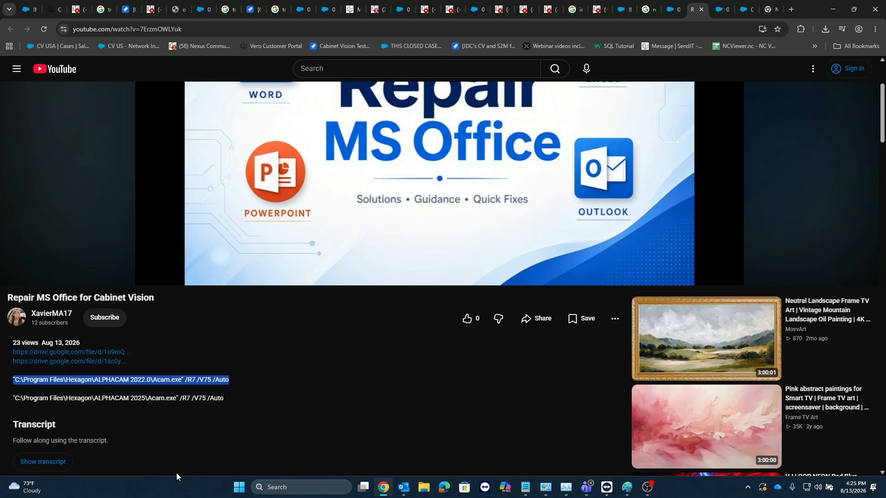
left_click(287, 488)
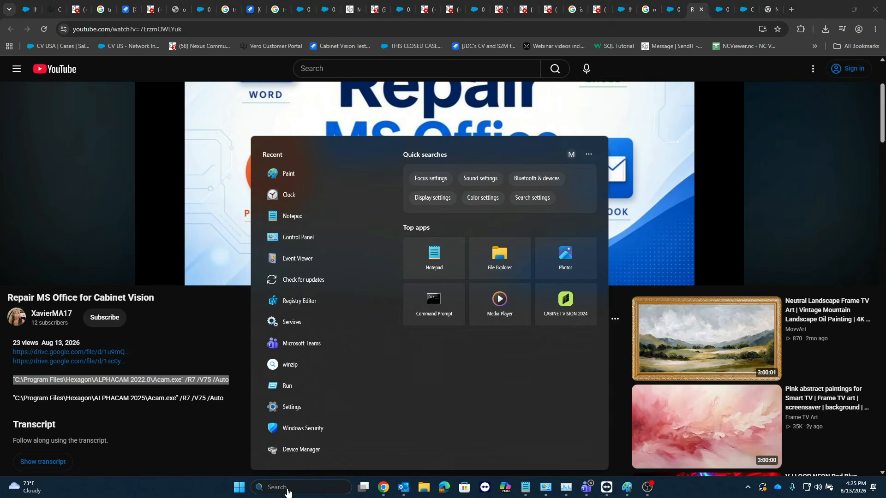
type("run")
key("Return")
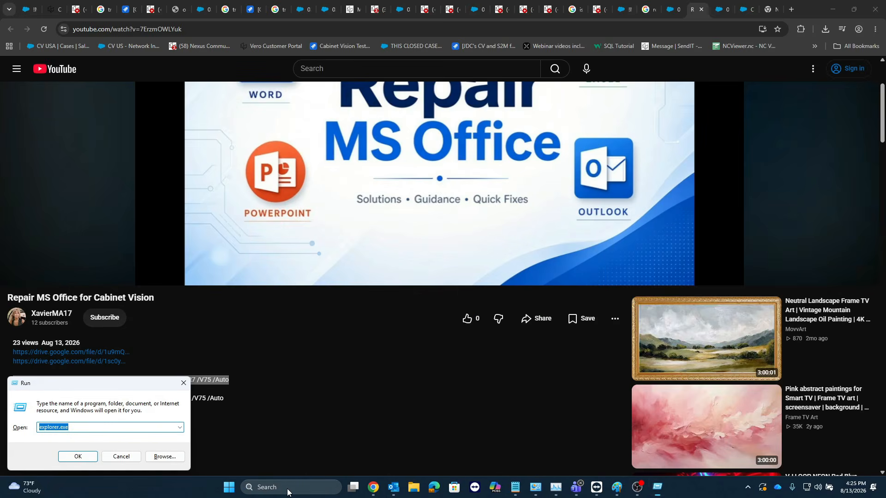
key("BackSpace")
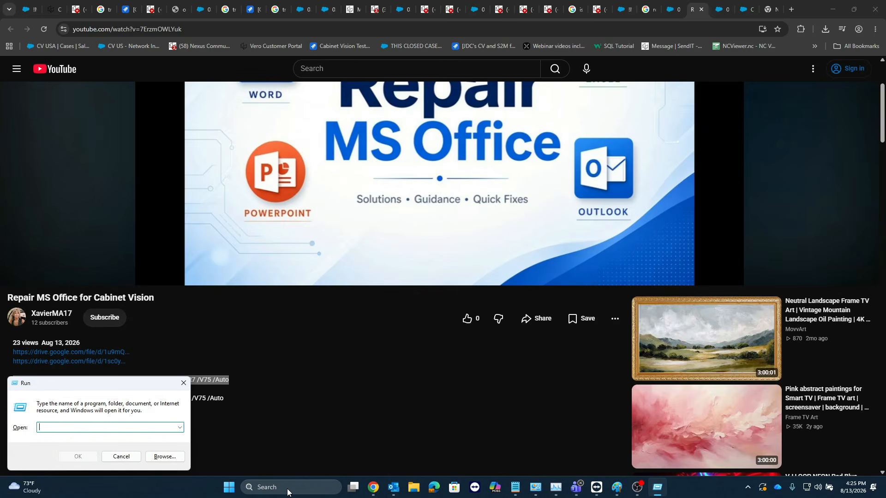
key("ctrl+v")
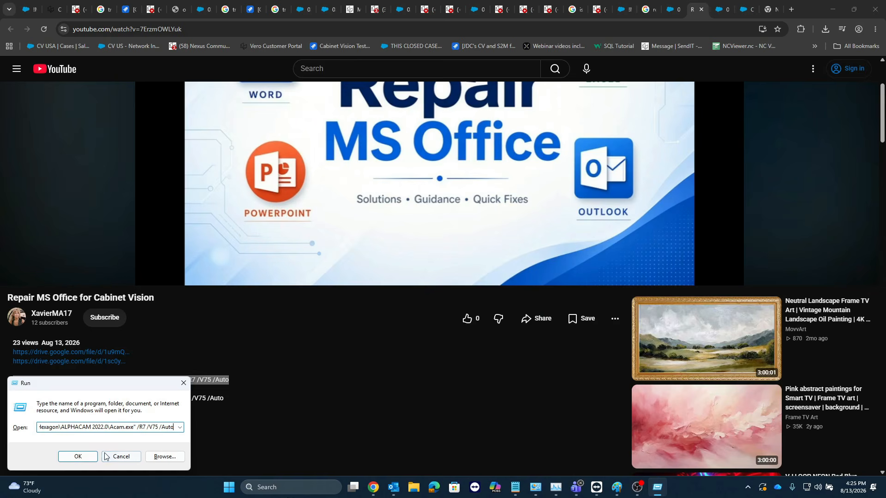
left_click(86, 458)
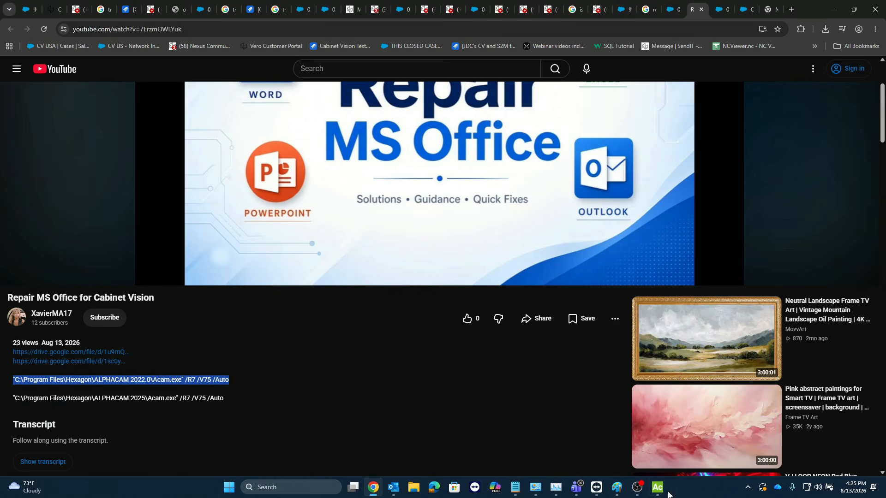
Step: Bring the launched ALPHACAM 2022.0 window to the front, reposition it, and close it
mouse_move(658, 488)
left_click(664, 446)
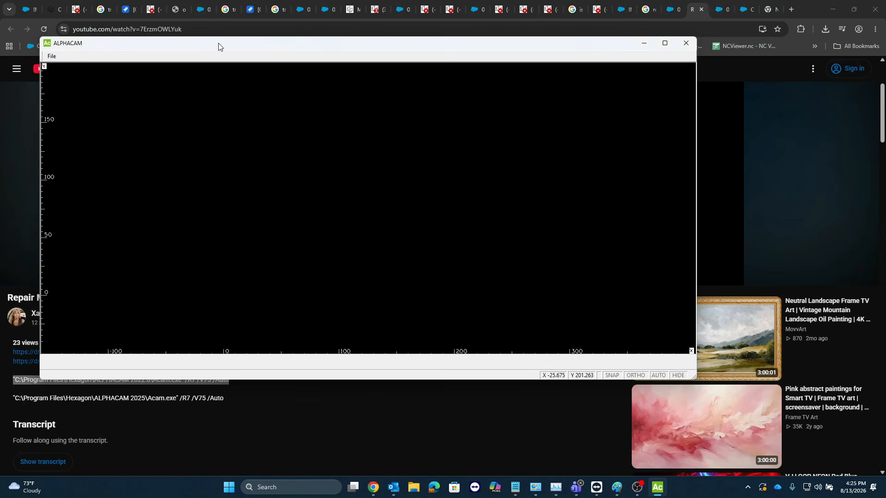
left_click_drag(218, 43, 281, 58)
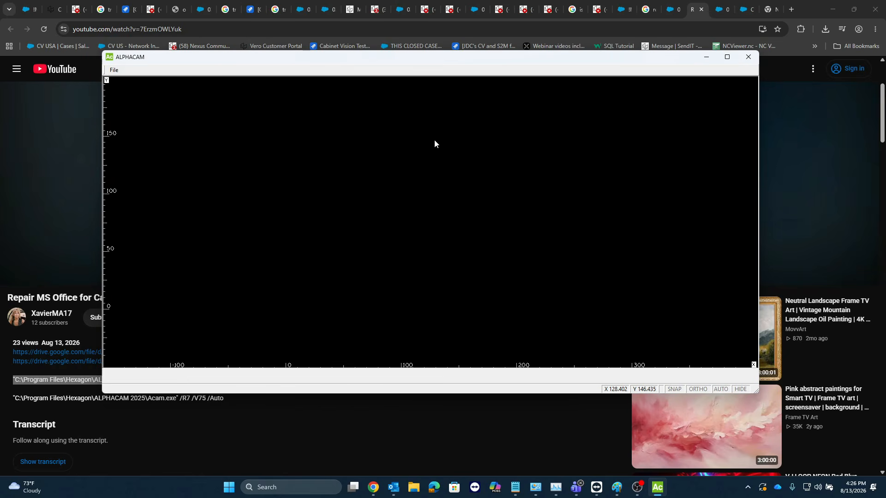
left_click(749, 58)
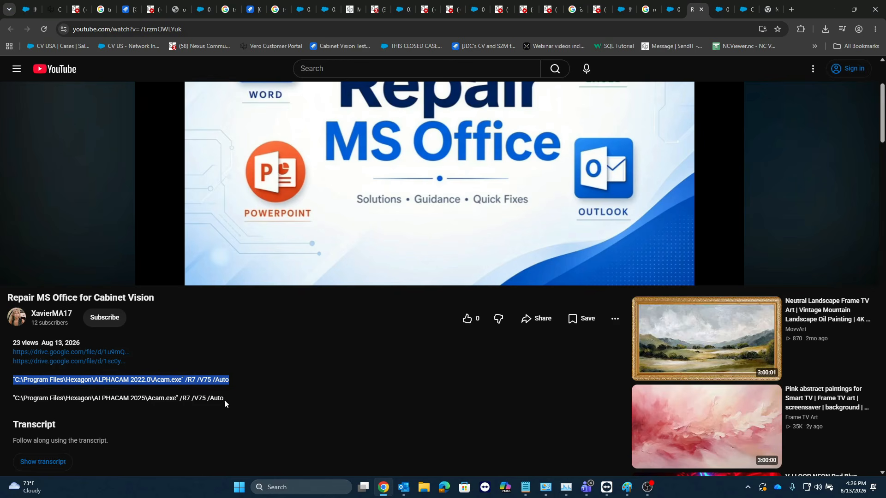
Step: Copy the ALPHACAM 2025 command from the description and execute "C:\Program Files\Hexagon\ALPHACAM 2025\Acam.exe" /R7 /V75 /Auto through Windows Run
left_click_drag(224, 399, 13, 398)
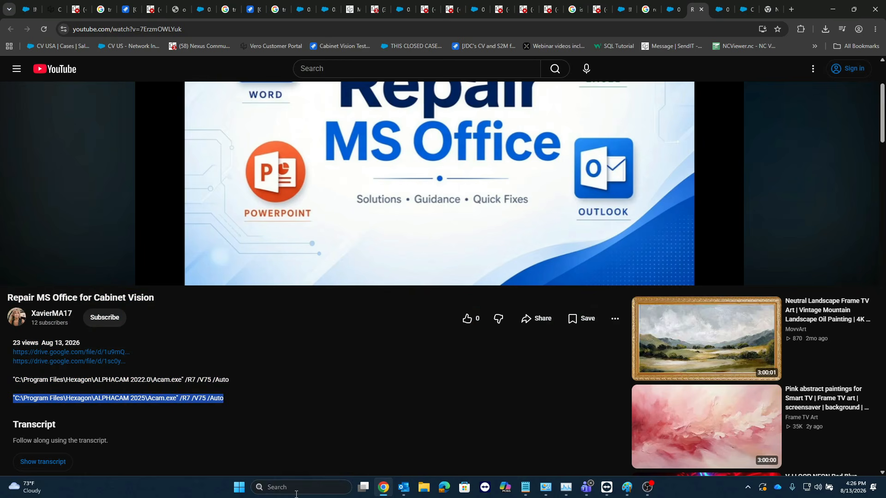
left_click(323, 488)
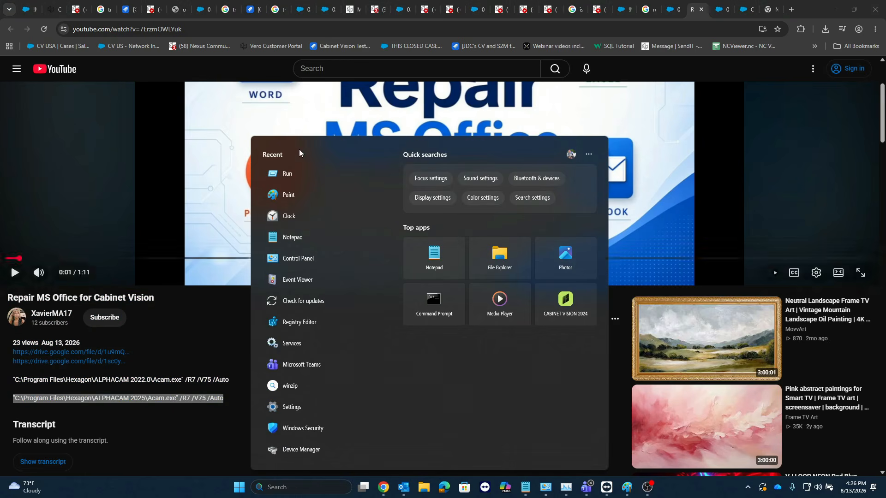
left_click(280, 174)
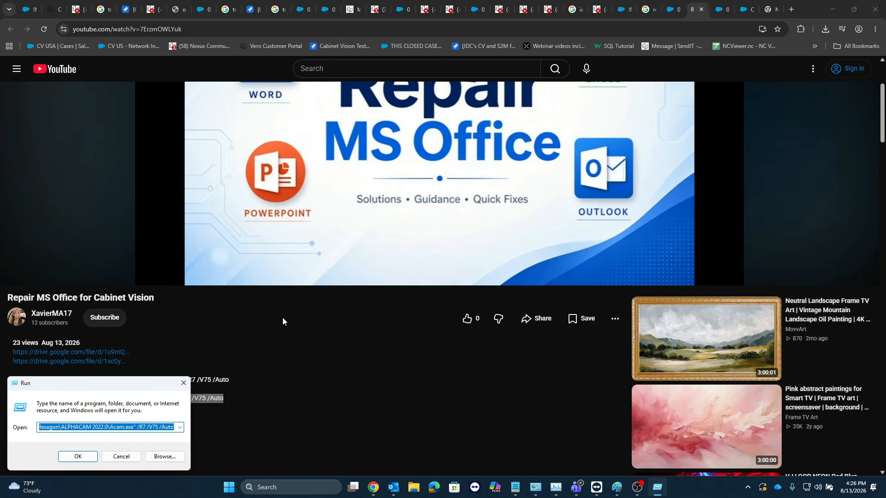
key("BackSpace")
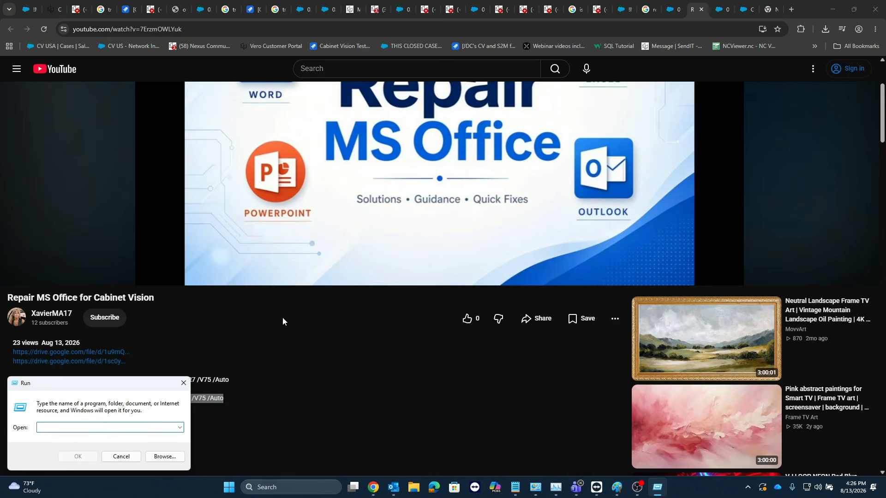
key("ctrl+v")
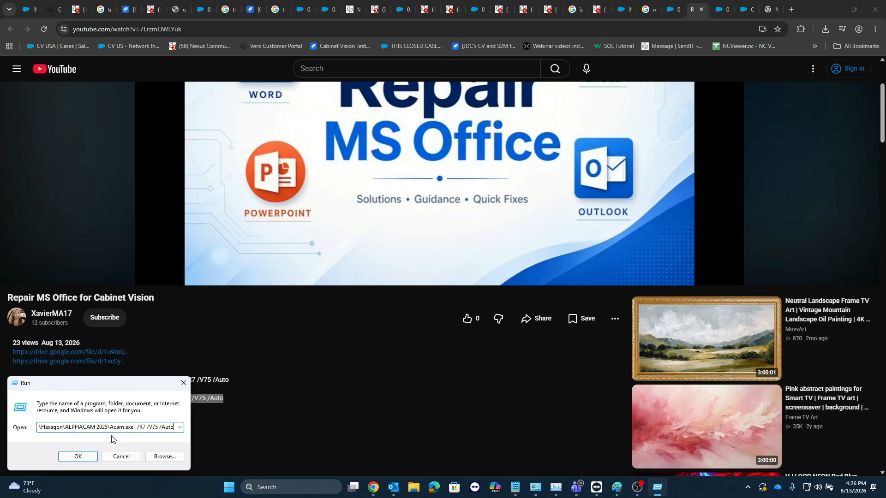
left_click(95, 456)
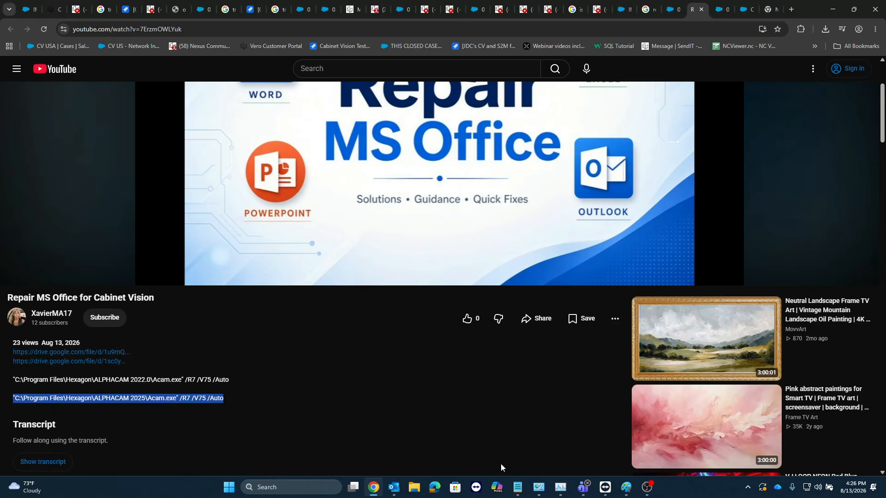
Step: Bring the launched ALPHACAM 2025 simulation window to the front, reposition it, and close it
mouse_move(658, 491)
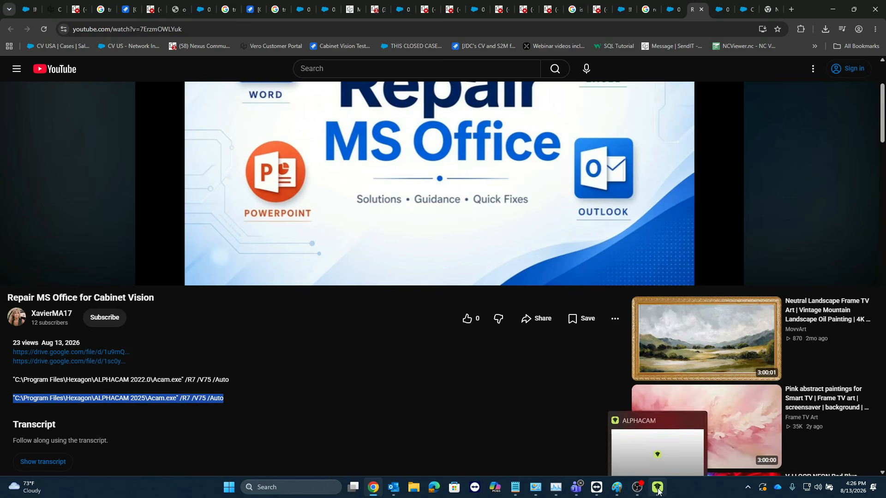
left_click(664, 447)
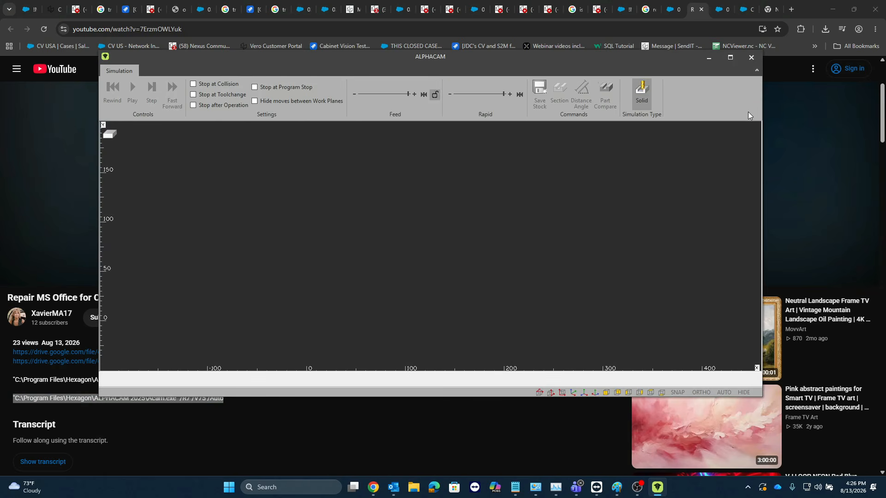
left_click_drag(686, 54, 677, 76)
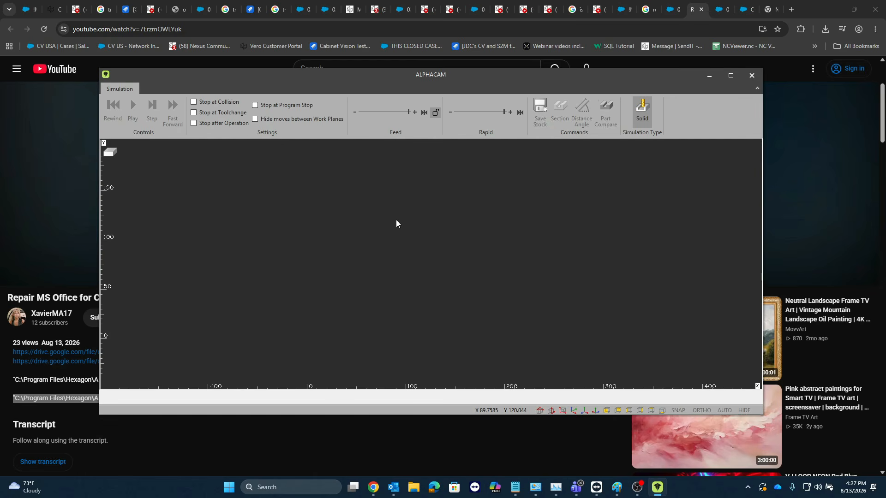
left_click(752, 76)
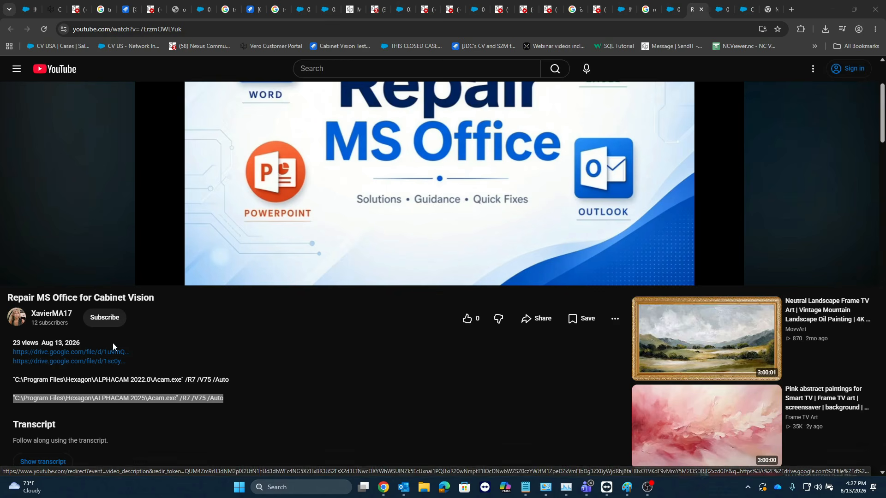
Step: Download OfficeRollback_20228.bat from the first Google Drive link in the video description and check the recent downloads
left_click(116, 362)
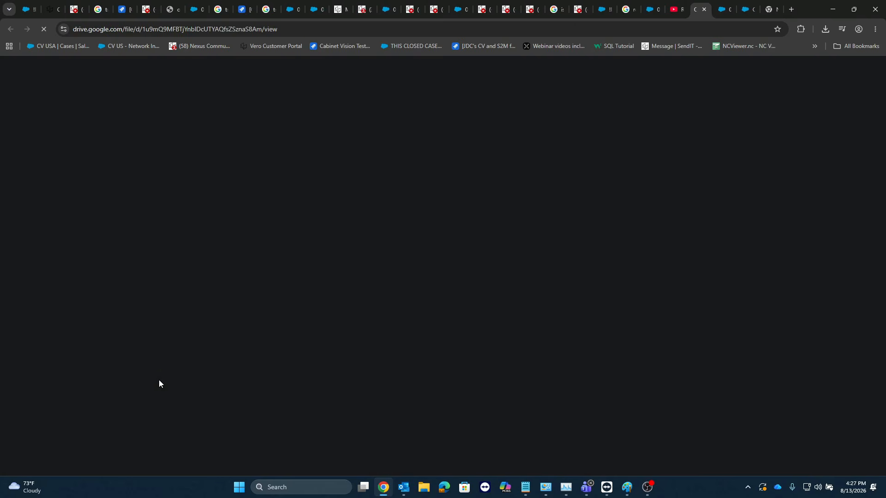
left_click(451, 286)
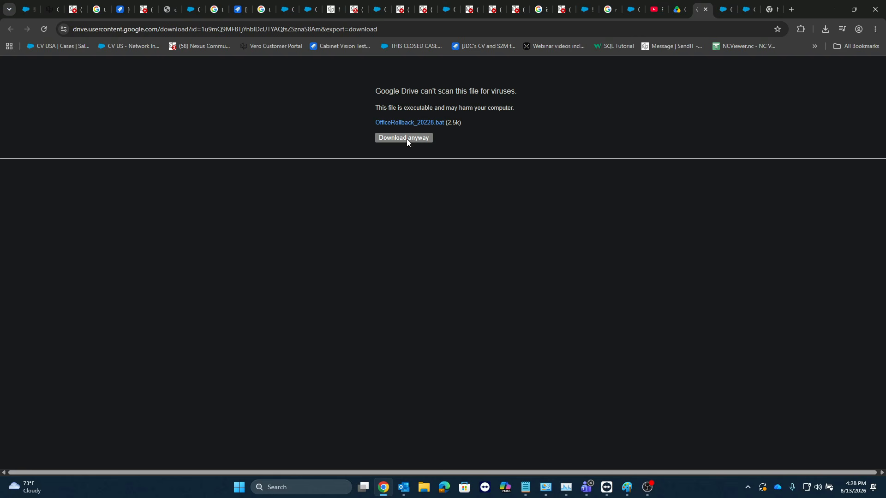
left_click(406, 139)
left_click(826, 31)
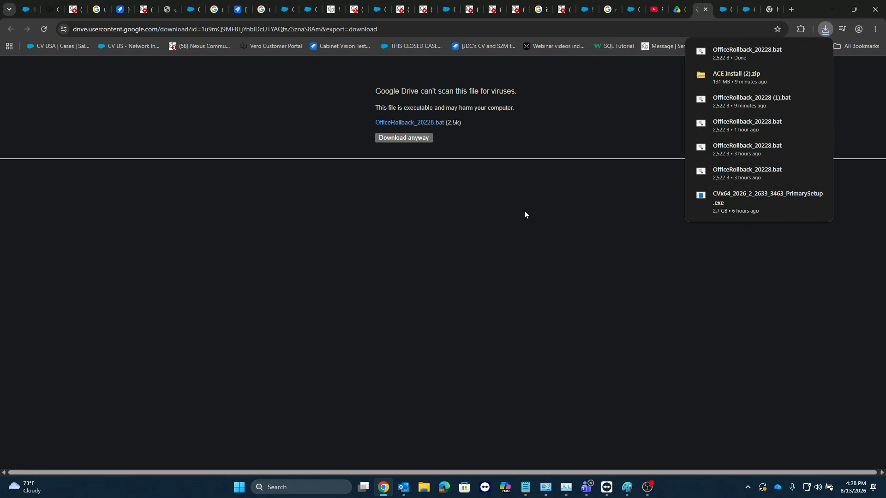
left_click(445, 243)
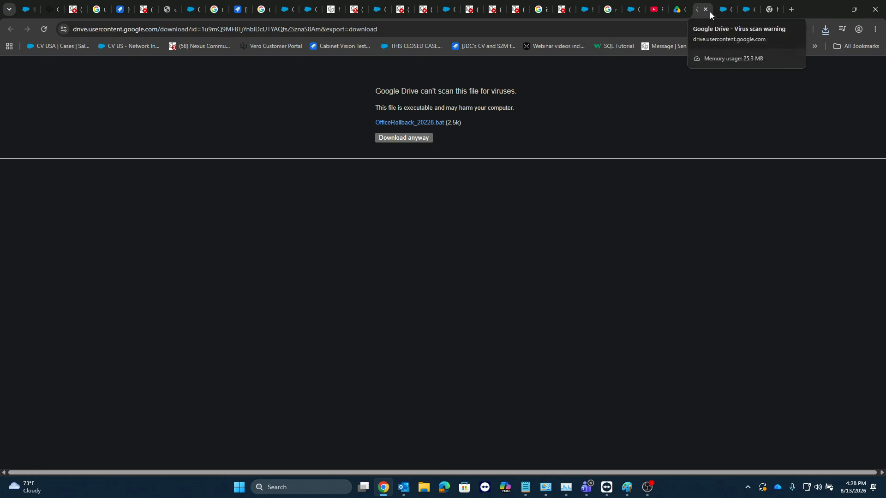
Step: Return to the YouTube page and download ACE Install.zip from the second Google Drive link, checking the recent downloads
left_click(655, 10)
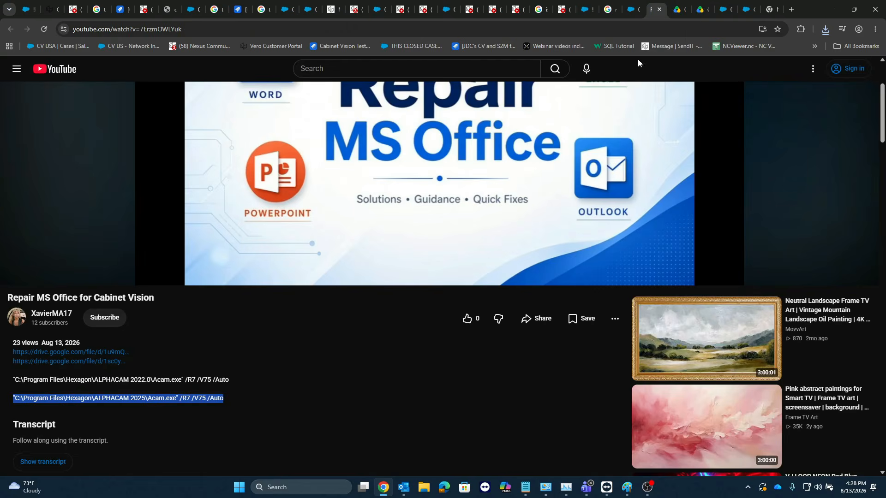
left_click(89, 363)
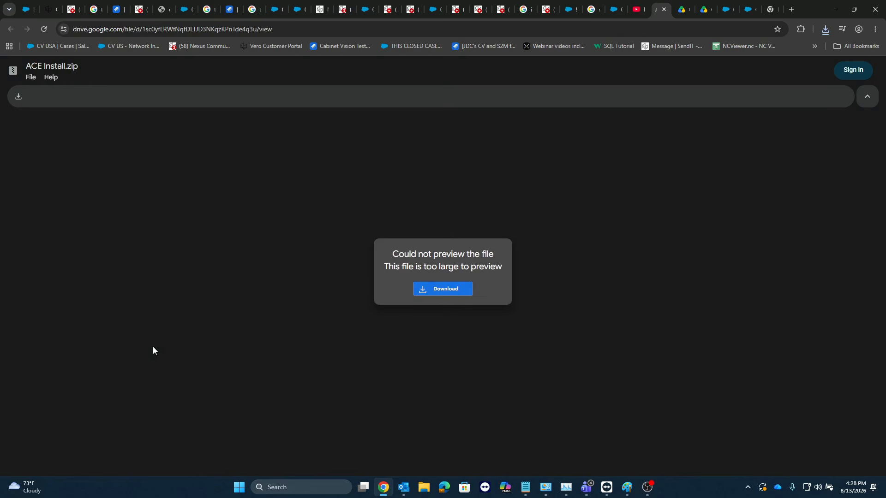
left_click(443, 291)
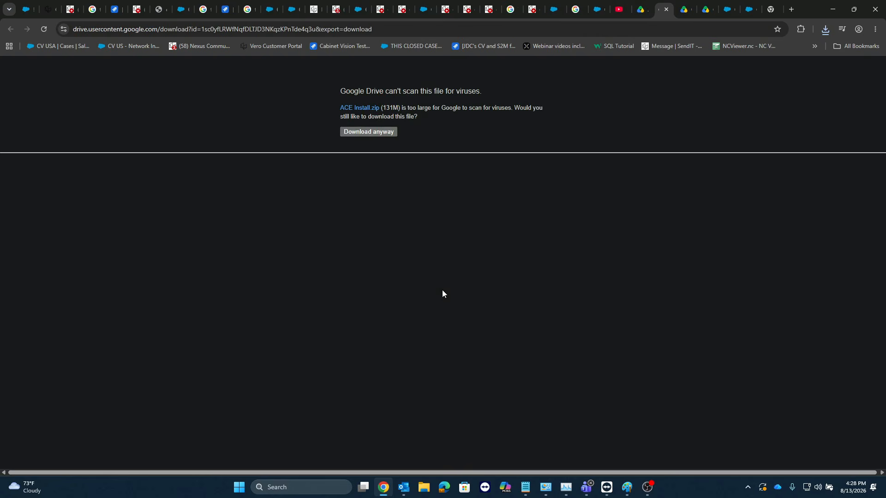
left_click(371, 131)
left_click(825, 29)
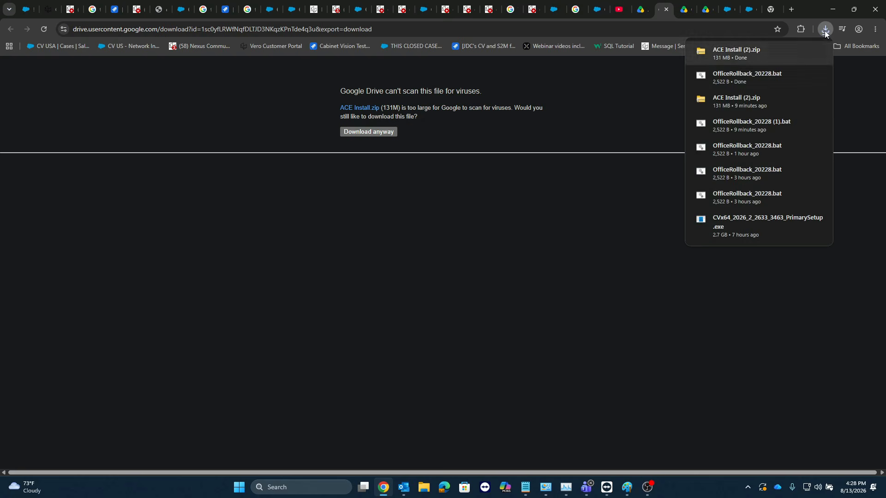
left_click(823, 12)
Step: Minimize the browser, switch to File Explorer, and select OfficeRollback_20228.bat in the Downloads folder
left_click(833, 9)
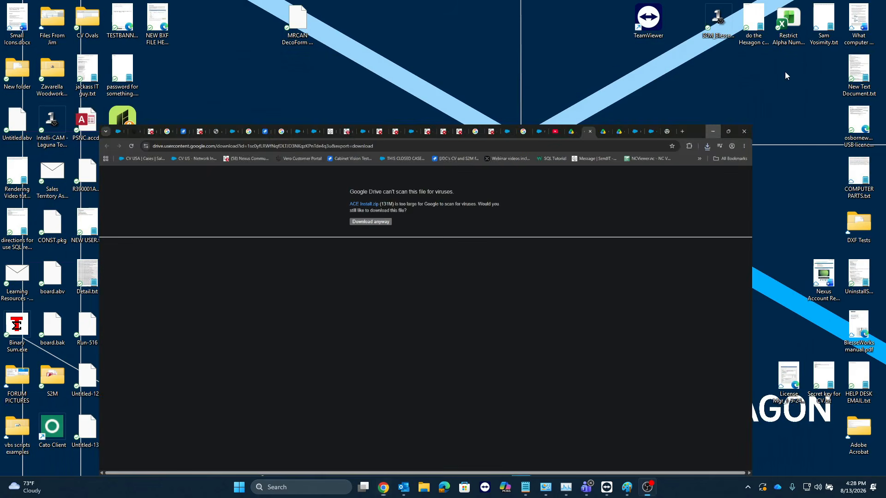
left_click(424, 488)
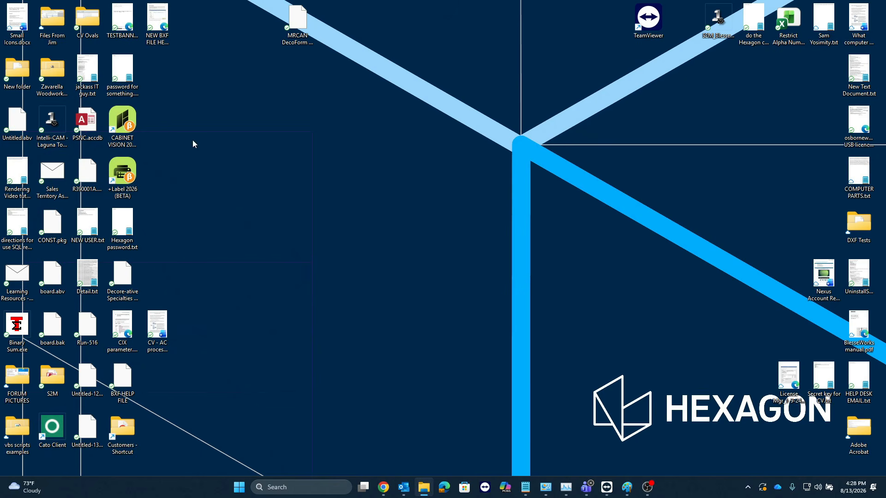
left_click(615, 218)
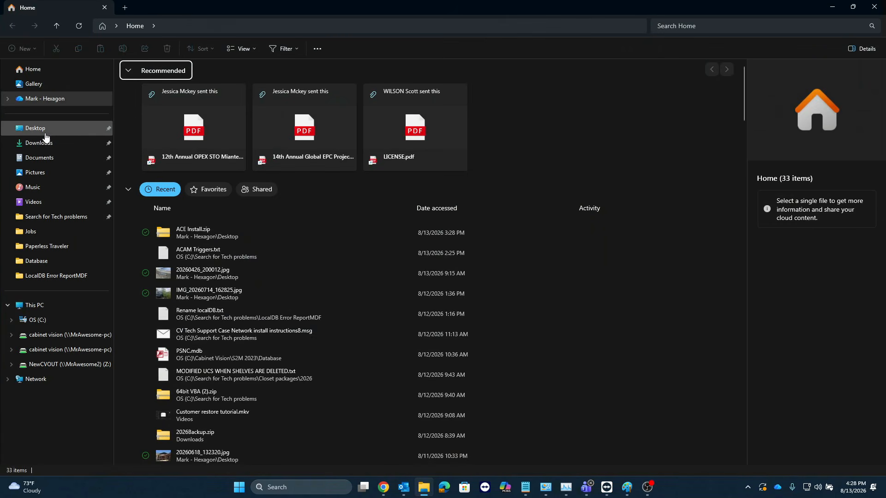
left_click(42, 143)
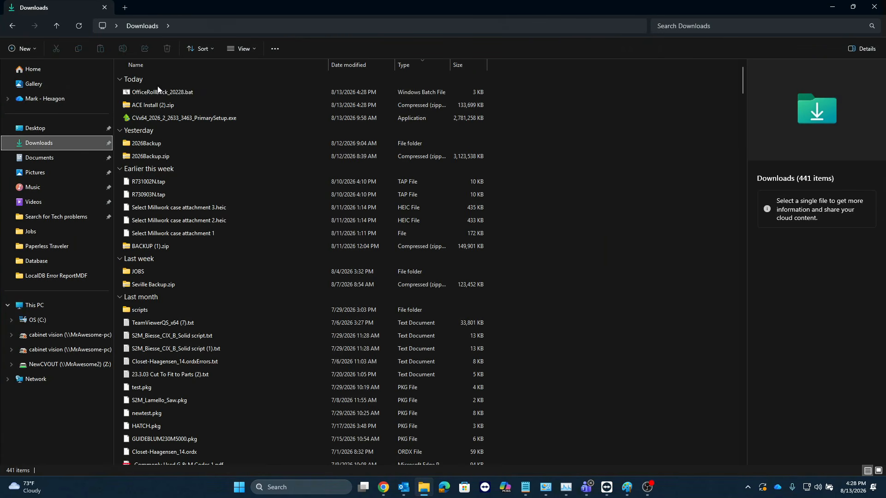
left_click(159, 92)
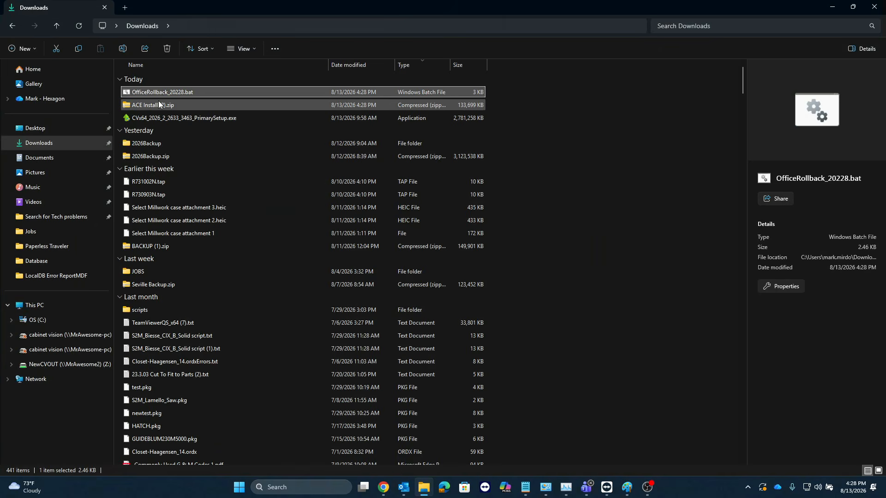
left_click(159, 101)
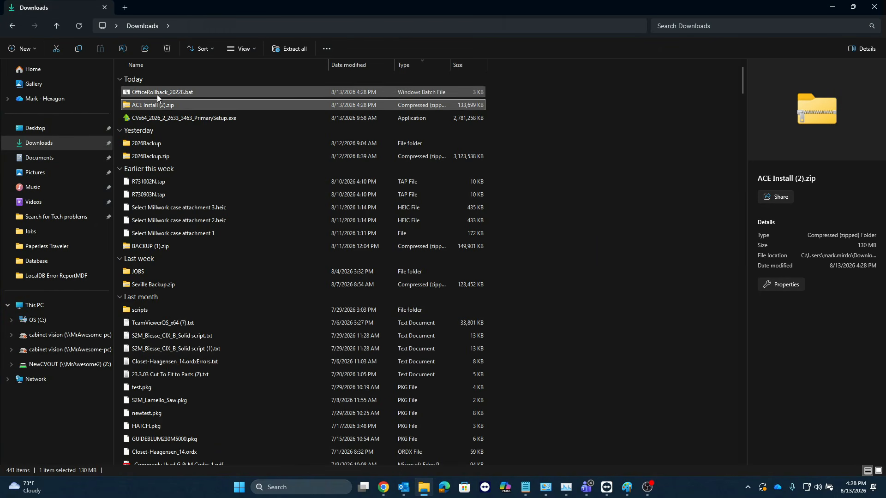
left_click(157, 95)
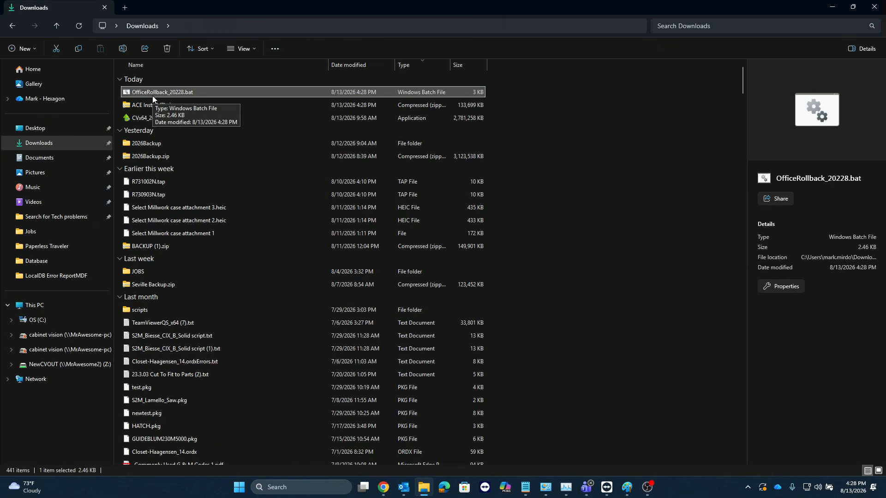
Step: Create a new folder in Downloads and move ACE Install (2).zip and OfficeRollback_20228.bat into it
left_click(149, 104)
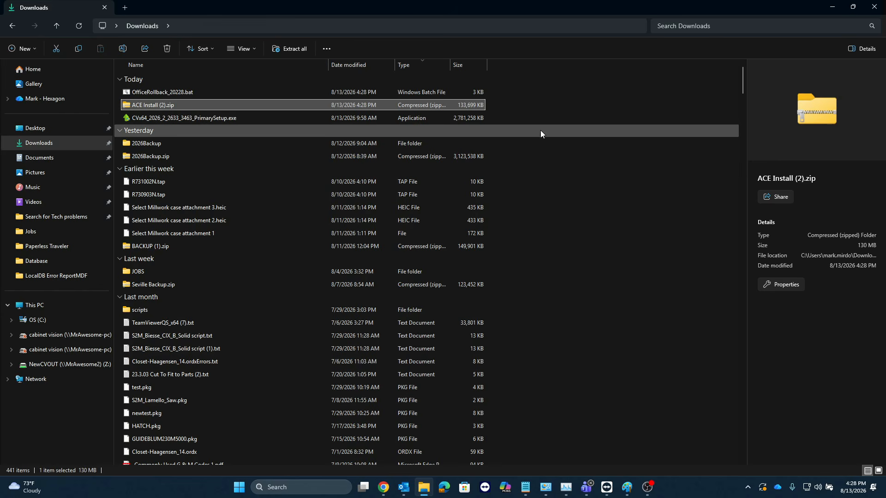
right_click(571, 107)
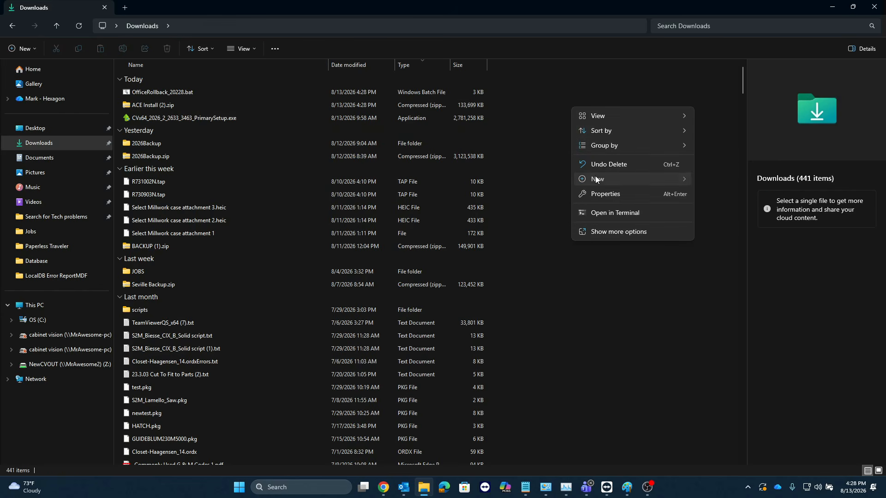
mouse_move(595, 179)
left_click(723, 181)
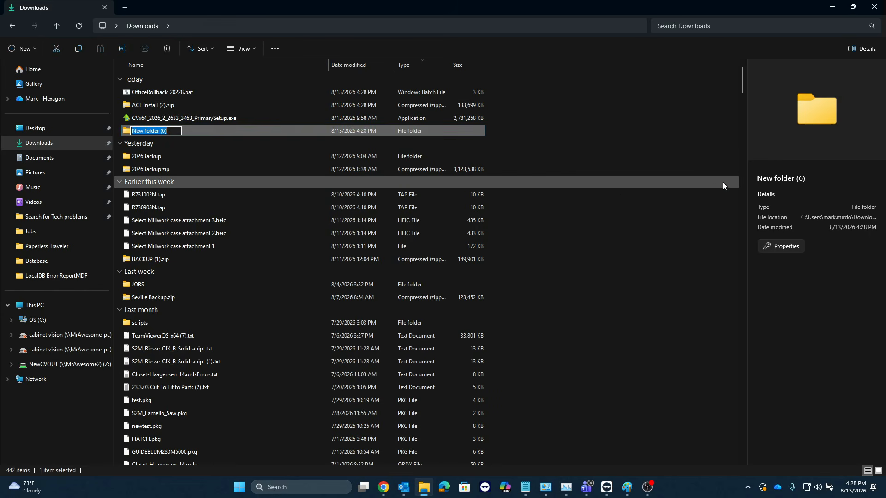
left_click_drag(121, 107, 139, 134)
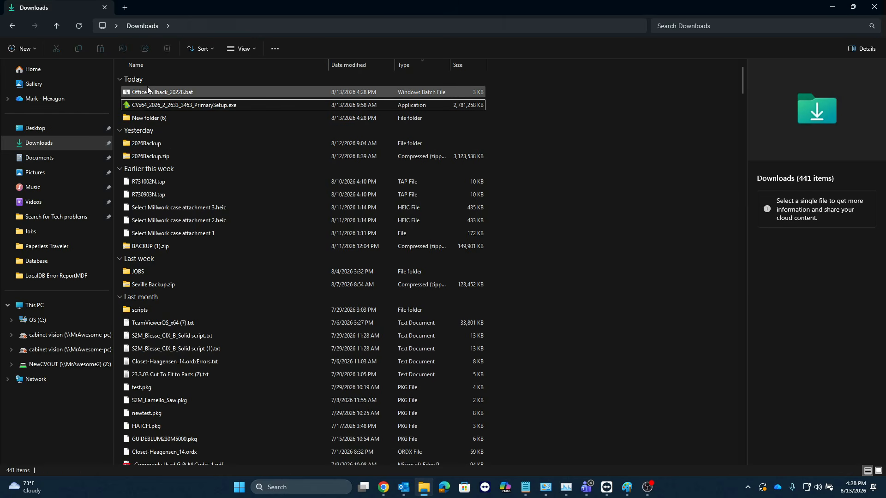
left_click_drag(148, 92, 149, 119)
Step: Extract ACE Install (2).zip inside the new folder, using the default destination
double_click(148, 101)
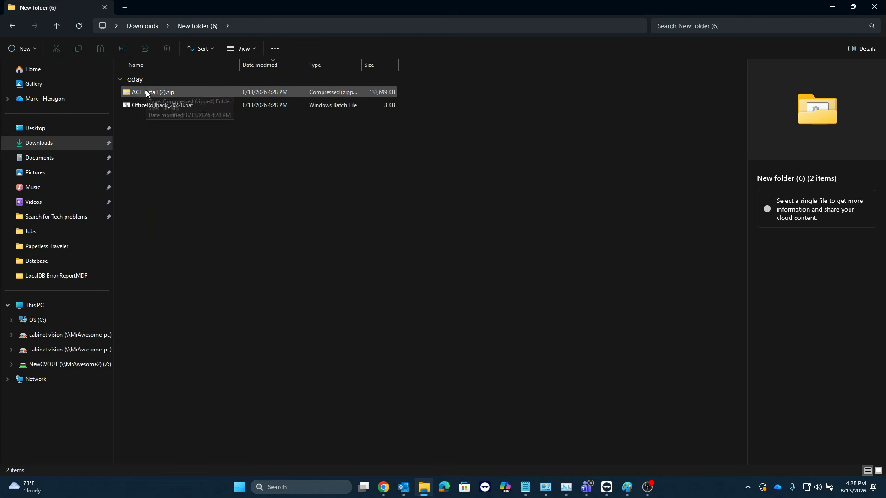
left_click(147, 90)
right_click(146, 90)
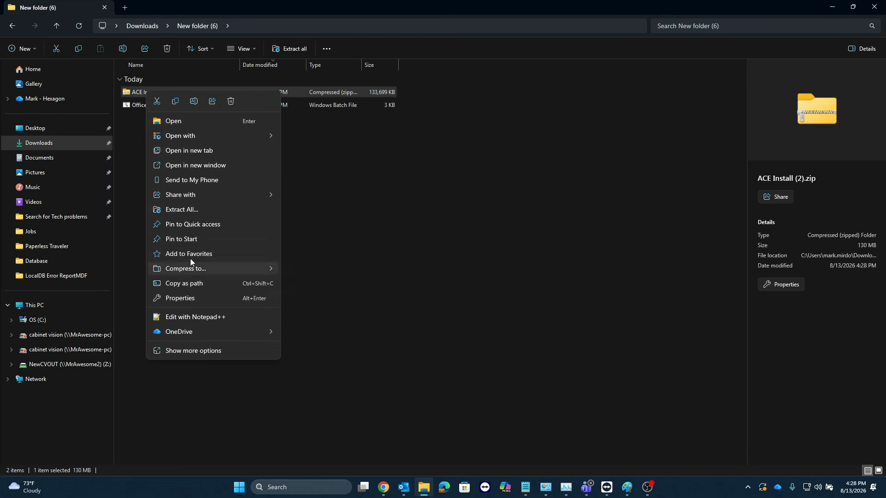
left_click(187, 209)
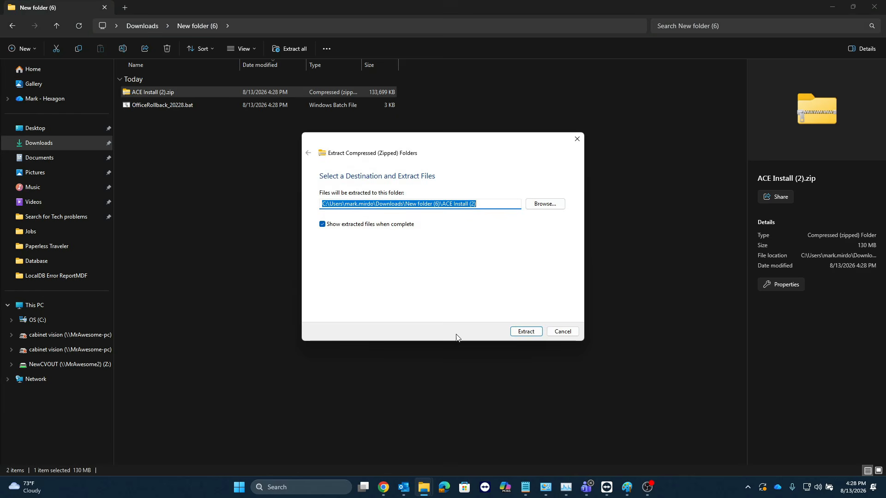
left_click(529, 333)
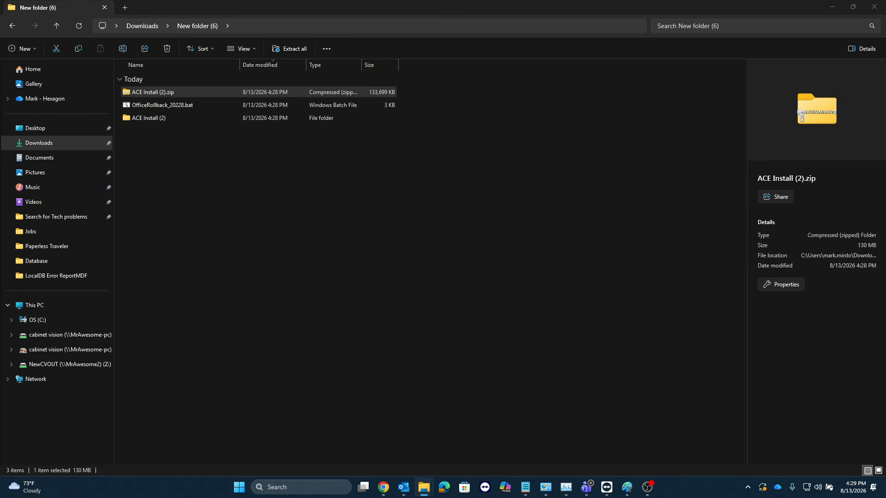
Step: Copy the extracted ACE Install folder to the desktop, replacing the files with the same names, and place its icon in the open area
left_click(217, 157)
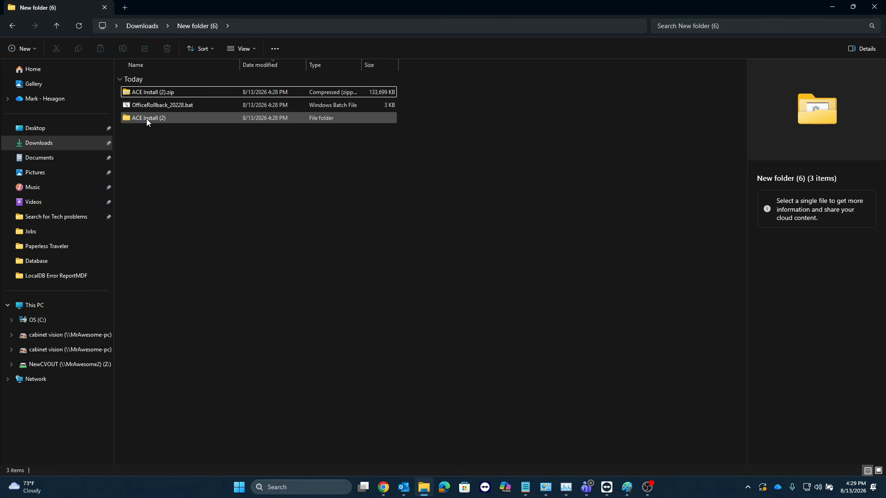
double_click(146, 119)
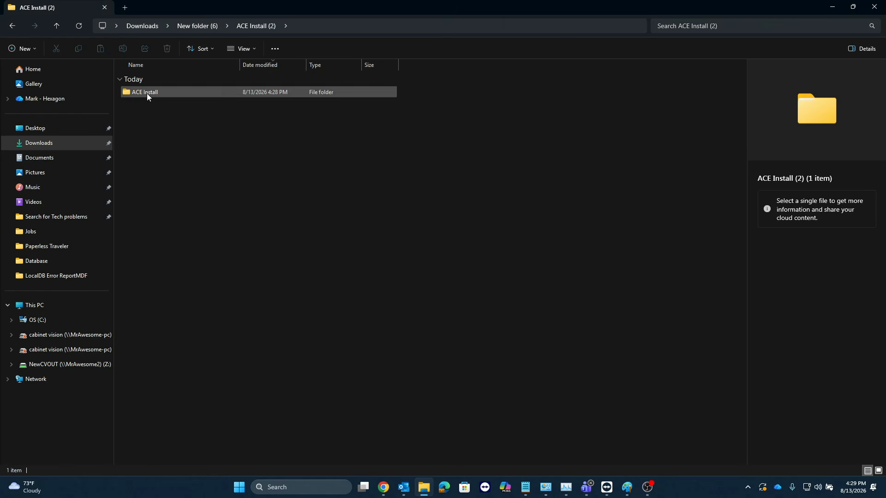
right_click(148, 93)
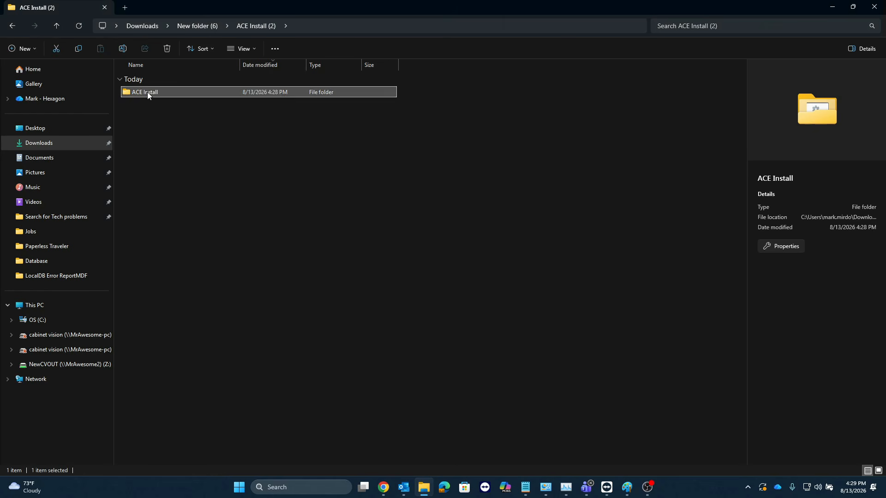
left_click(176, 103)
left_click(829, 7)
right_click(386, 119)
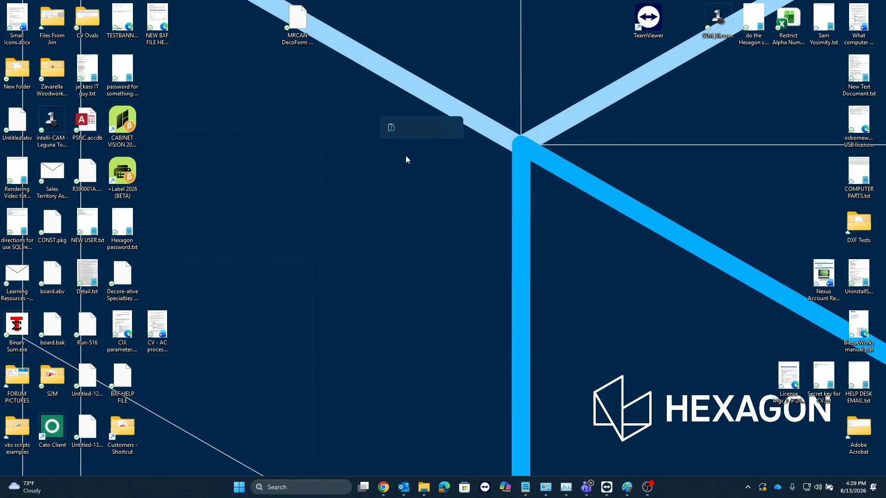
left_click(392, 128)
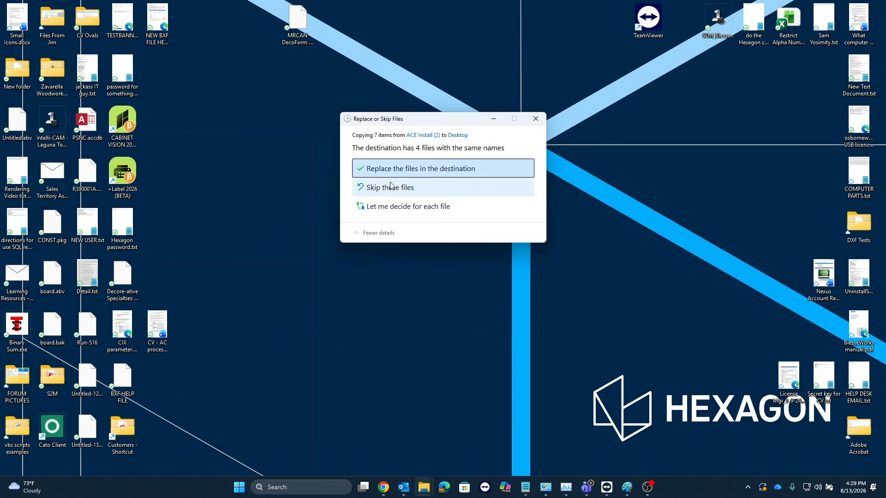
left_click(400, 171)
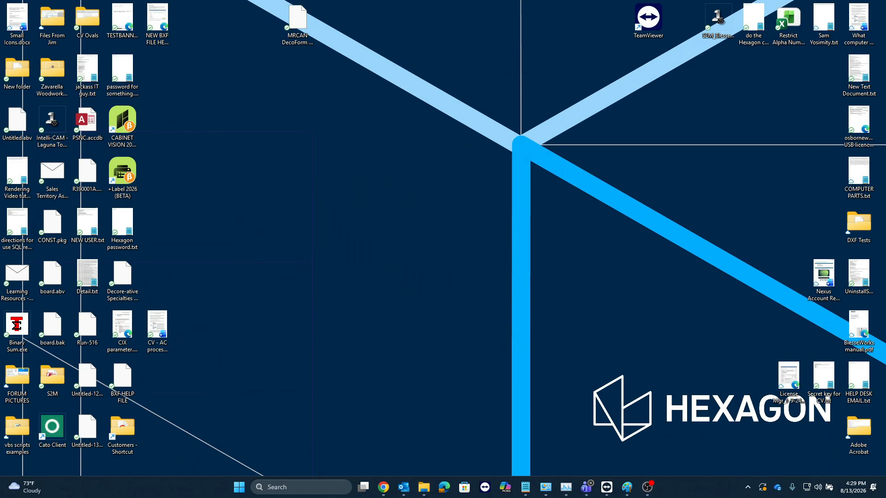
left_click_drag(330, 209, 356, 169)
left_click(382, 226)
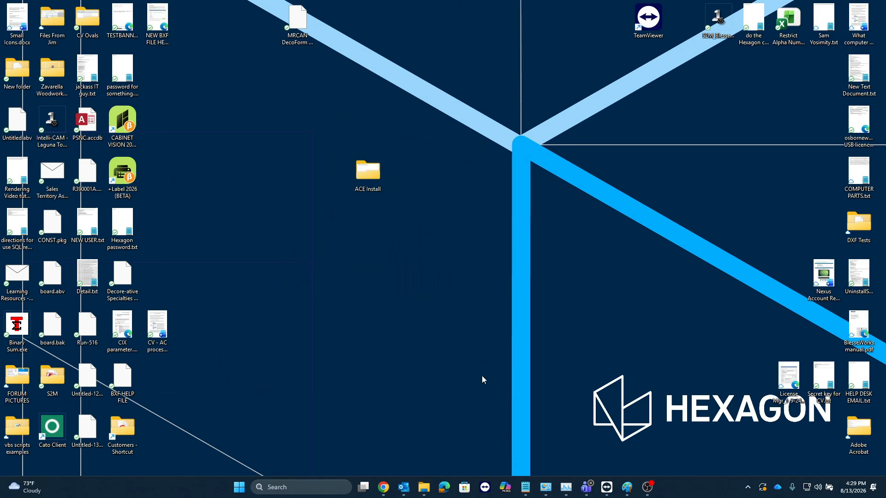
Step: Return to New folder (6) in File Explorer and run OfficeRollback_20228.bat as administrator
left_click(423, 497)
left_click(292, 229)
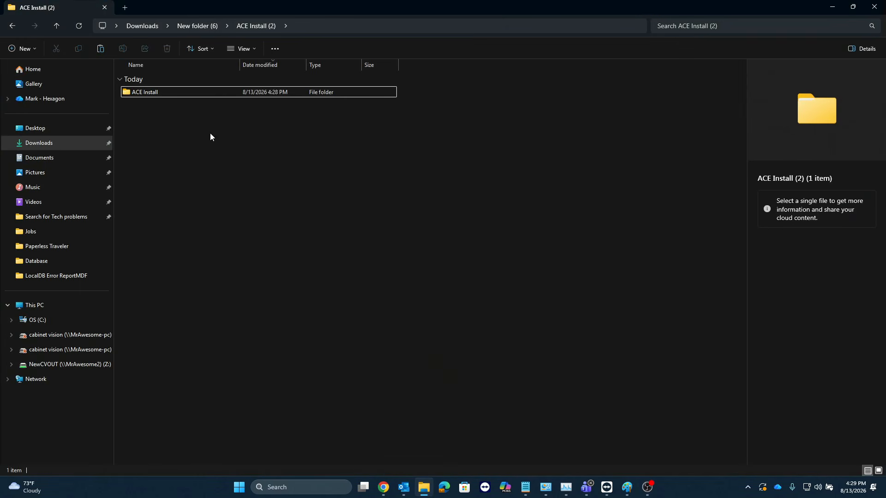
left_click(207, 28)
left_click(168, 105)
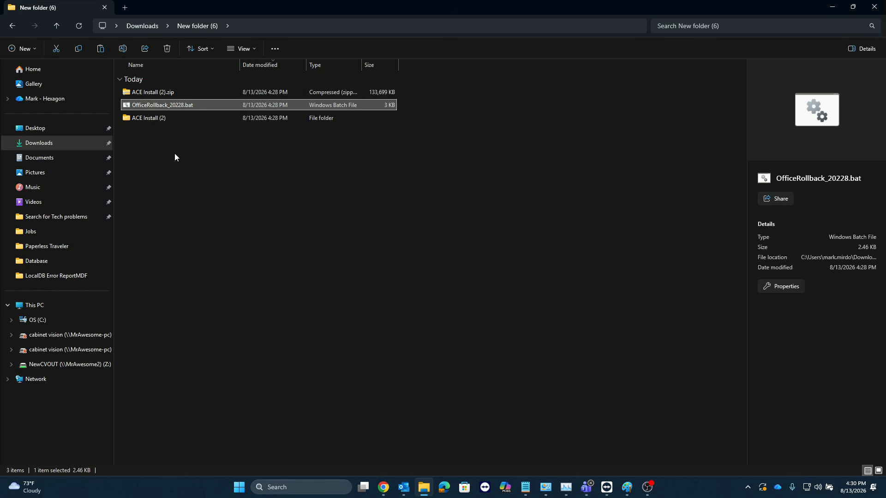
left_click(172, 178)
left_click(184, 105)
right_click(183, 105)
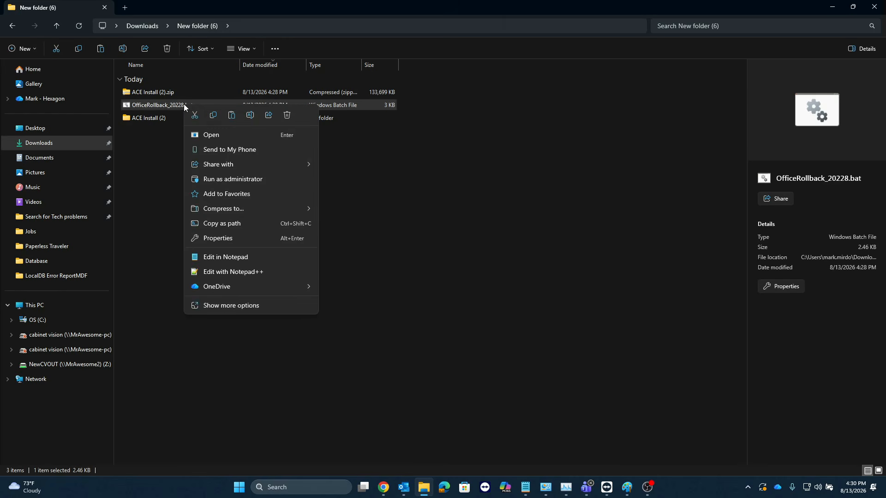
left_click(223, 180)
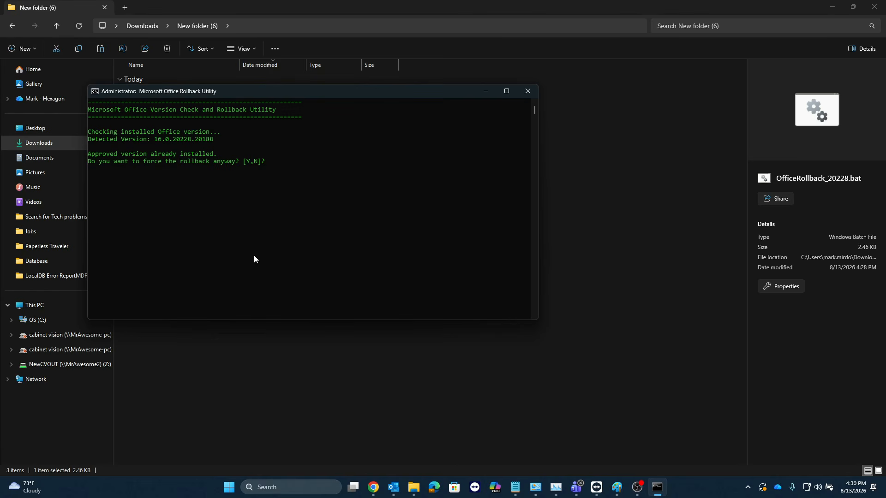
Step: Force the Office rollback by answering Y, minimize the open windows, and close the Microsoft update dialog
type("Y")
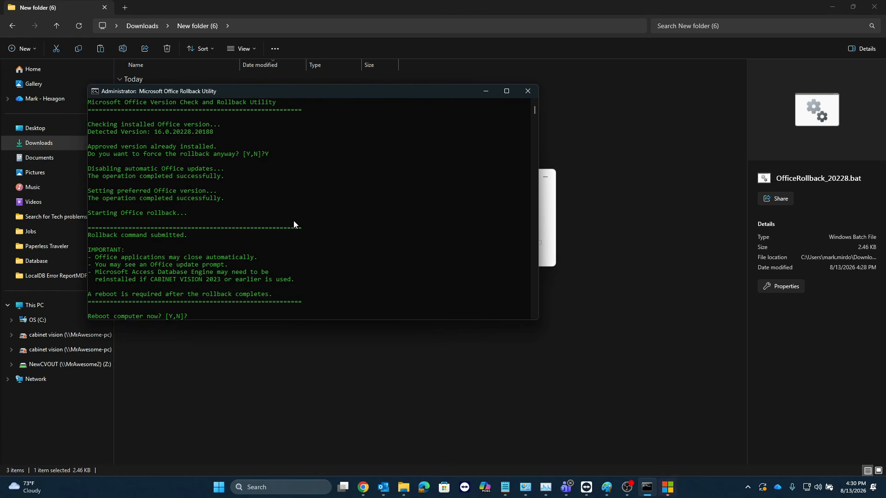
left_click(486, 91)
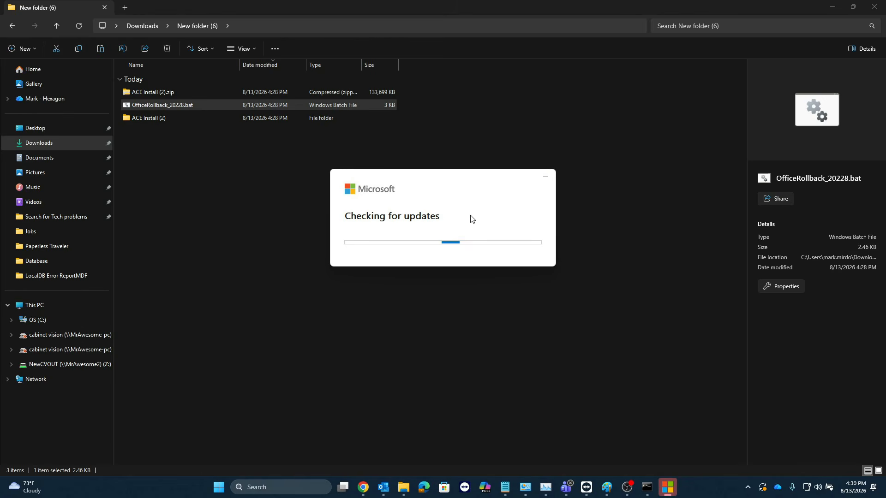
left_click(832, 8)
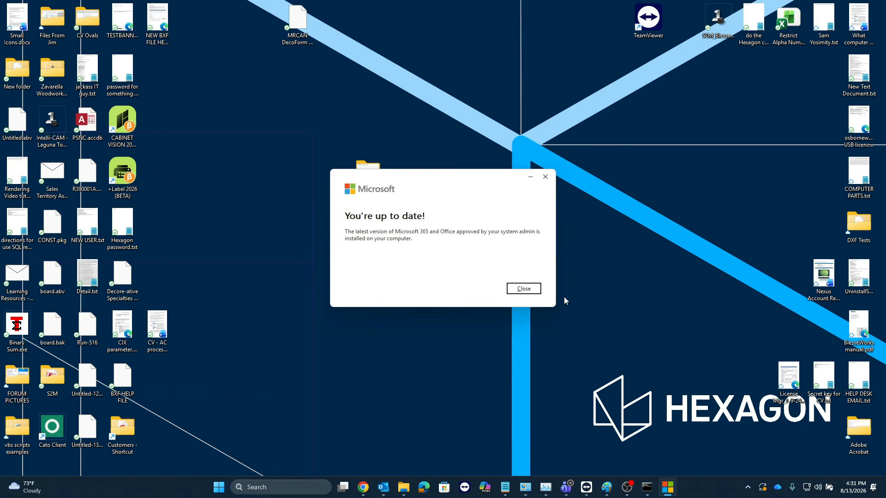
left_click(517, 295)
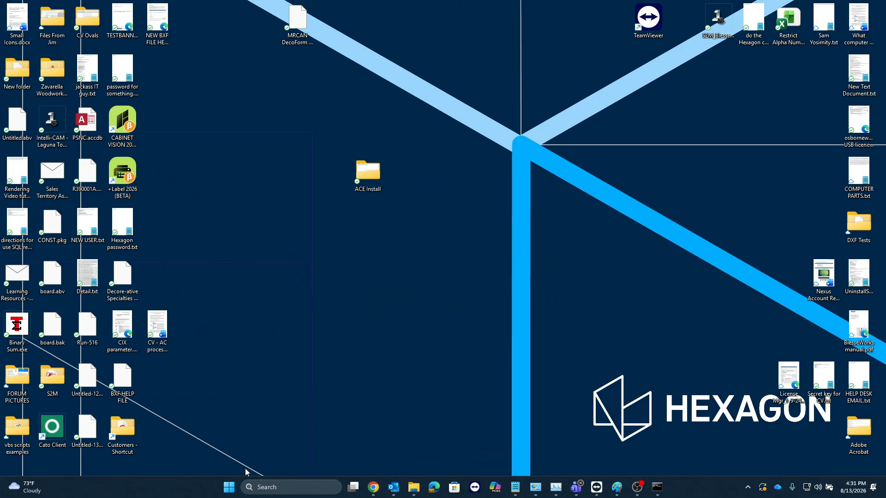
Step: Check the computer's shutdown and restart options without restarting
left_click(228, 488)
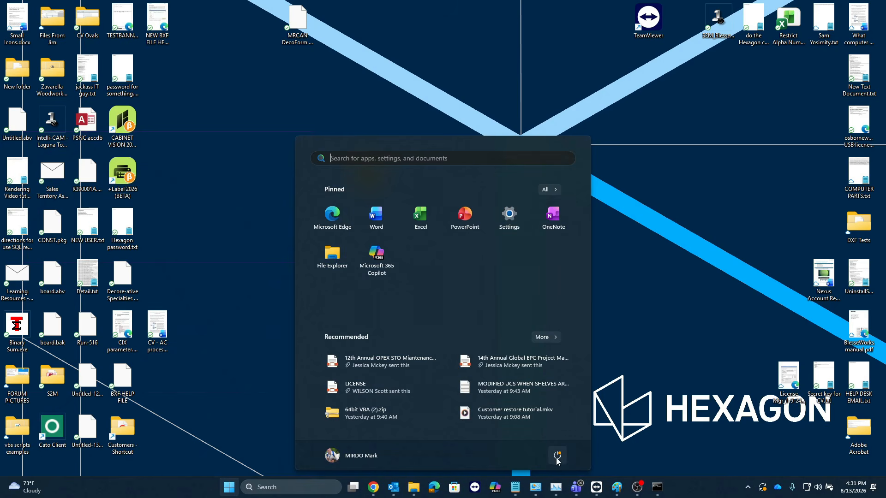
left_click(558, 456)
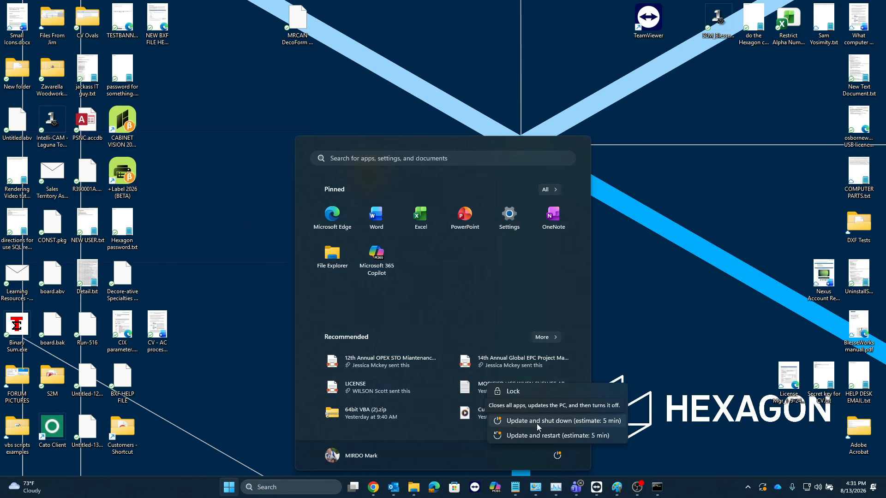
left_click(618, 342)
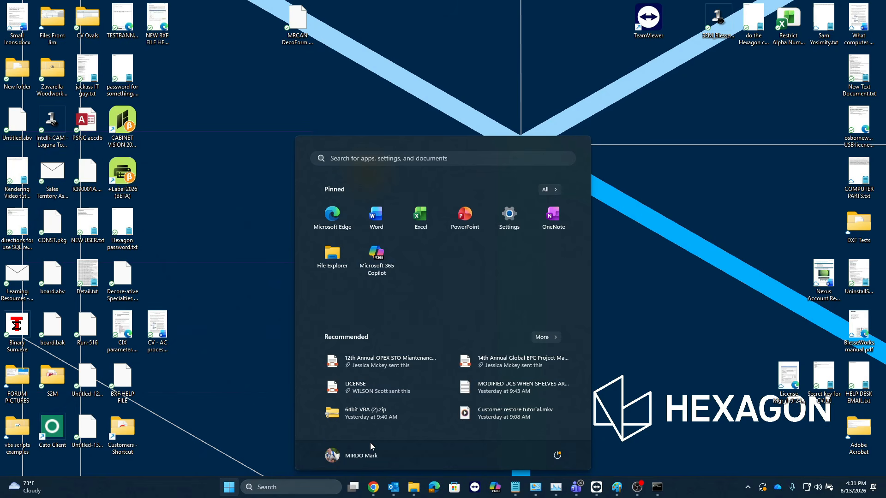
left_click(277, 410)
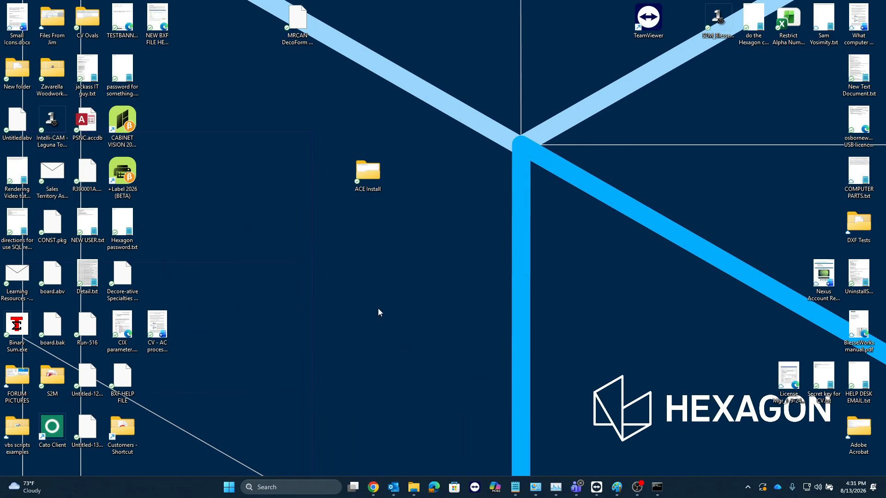
Step: Search for Control Panel and open its Programs and Features list
left_click(326, 490)
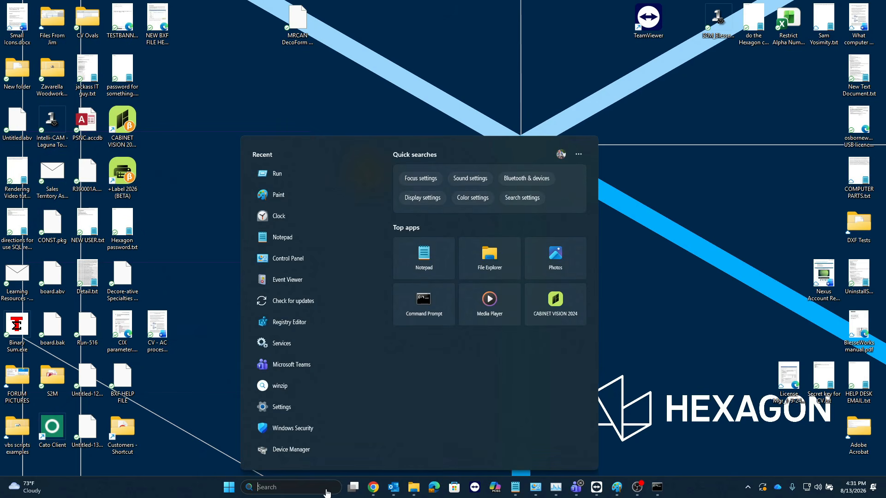
type("control Panel")
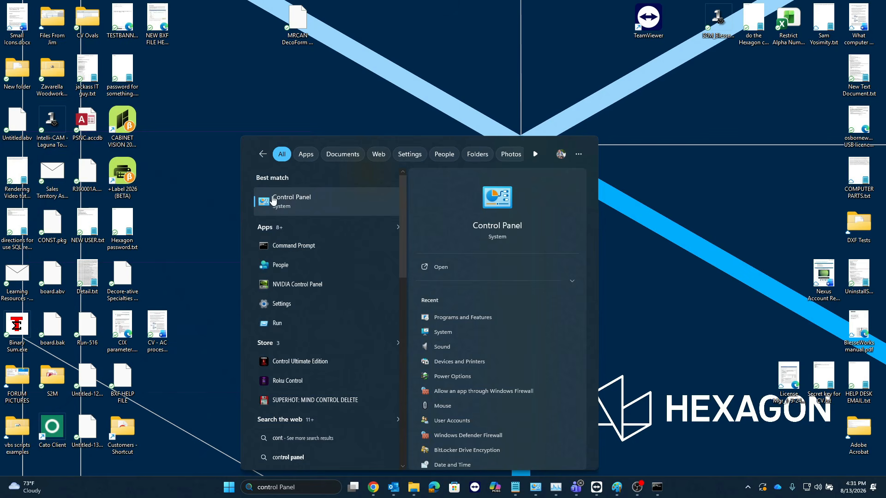
left_click(300, 201)
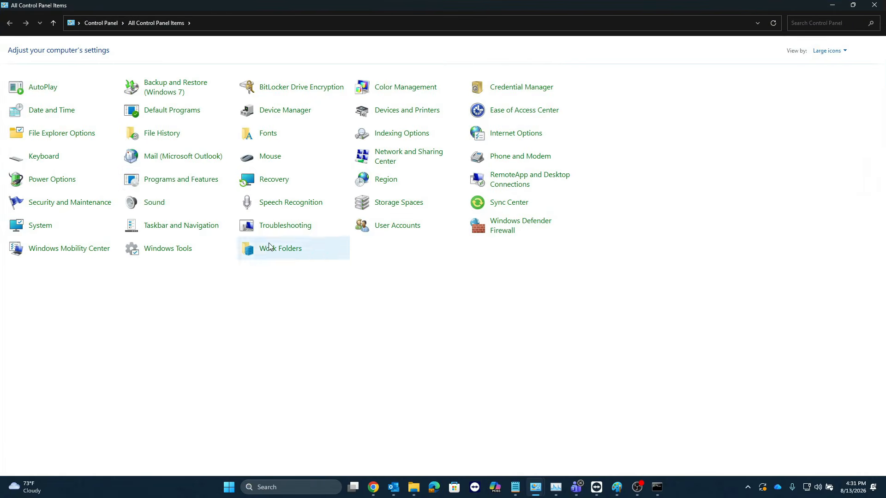
left_click(175, 180)
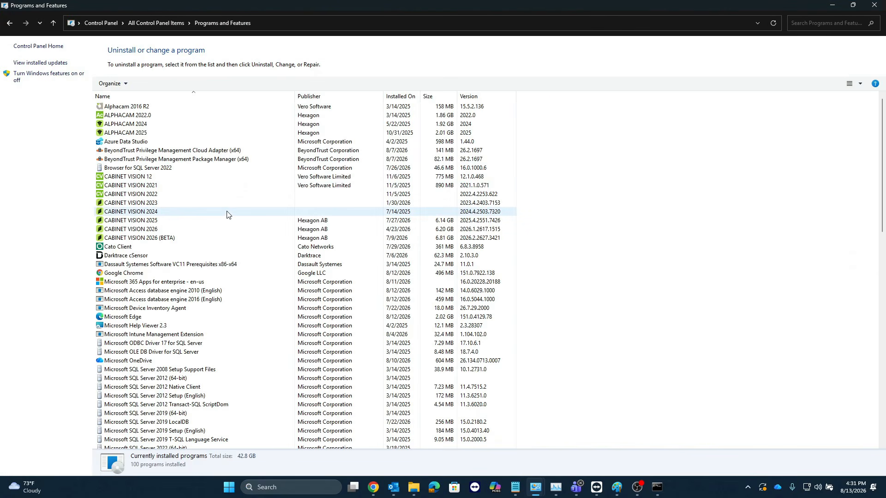
Step: Try to uninstall Microsoft Access database engine 2010 (English)
left_click(155, 290)
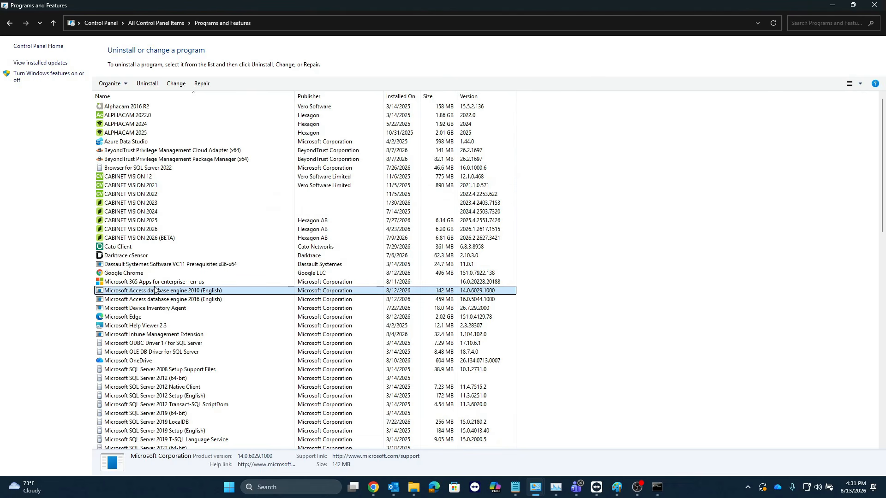
right_click(172, 296)
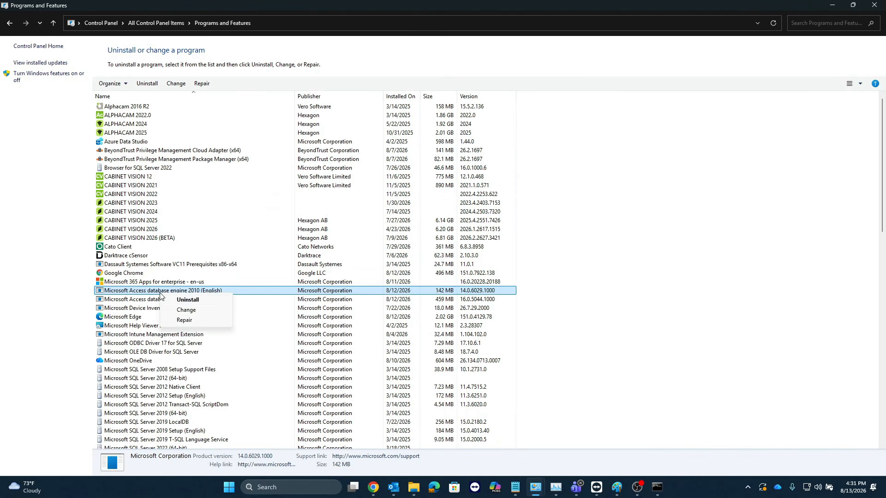
left_click(185, 300)
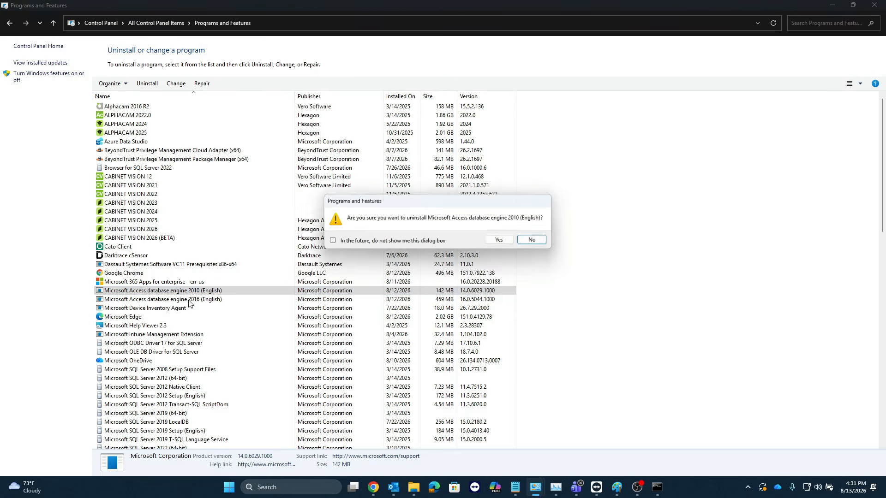
left_click(503, 241)
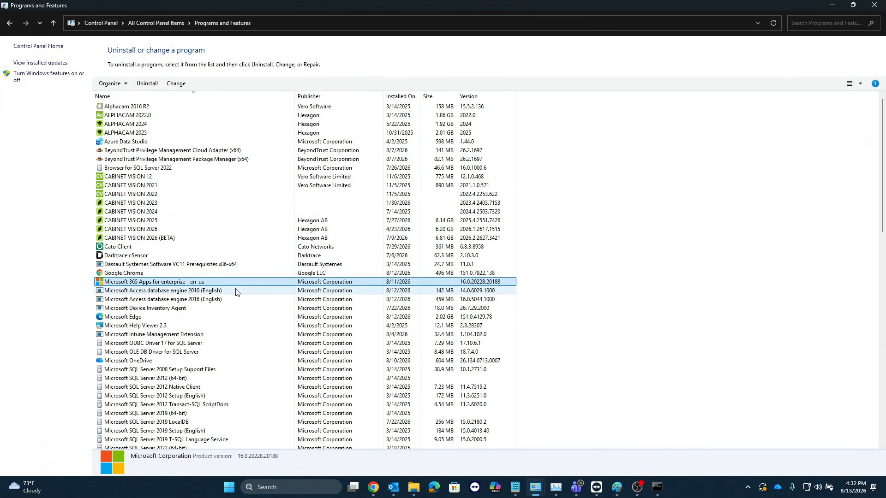
Step: Refresh the installed programs list and uninstall Microsoft Access database engine 2016 (English), letting setup automatically close and restart applications
right_click(561, 291)
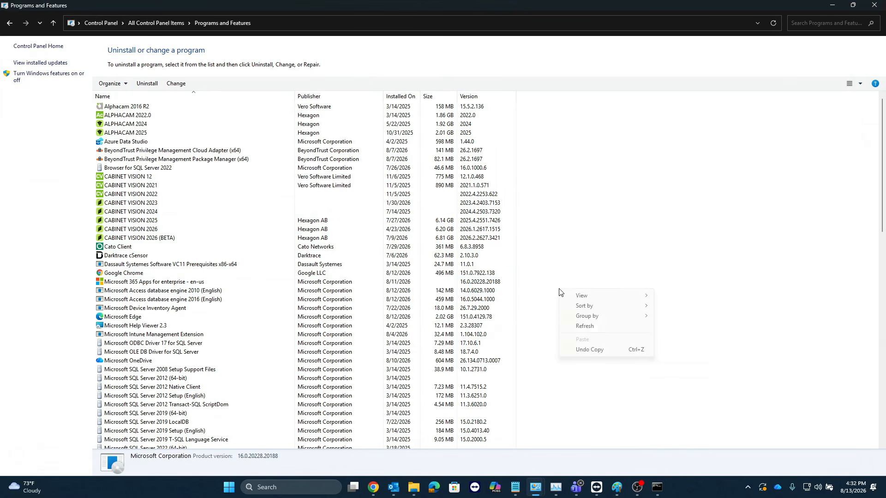
left_click(579, 328)
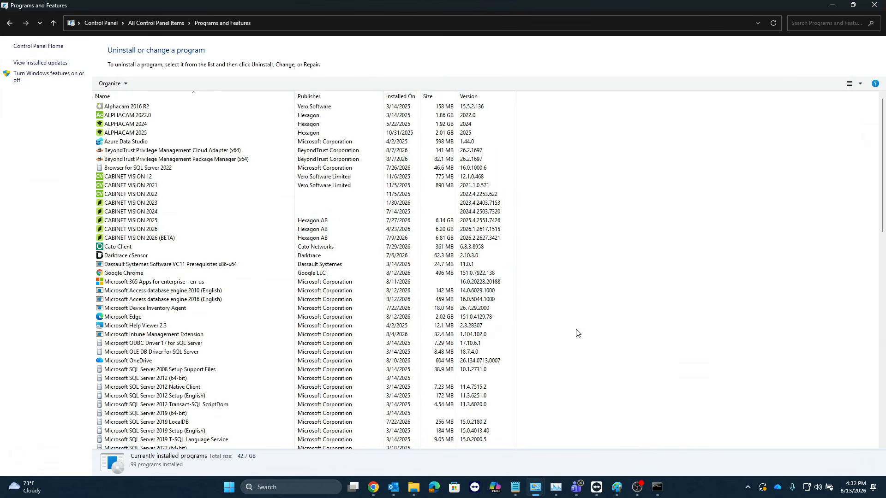
right_click(205, 294)
left_click(229, 300)
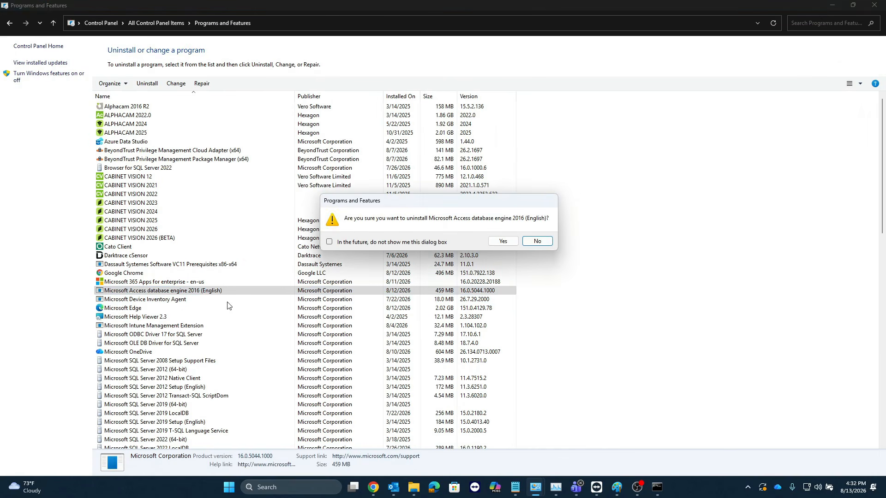
left_click(503, 241)
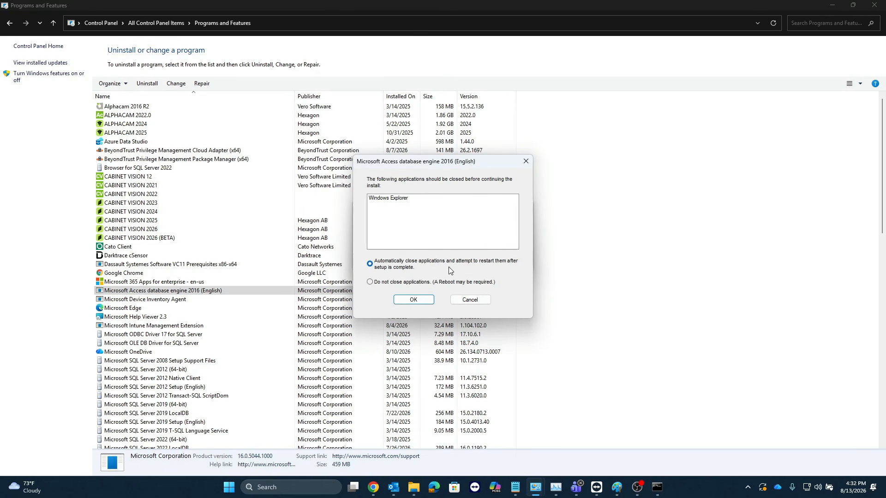
left_click(413, 300)
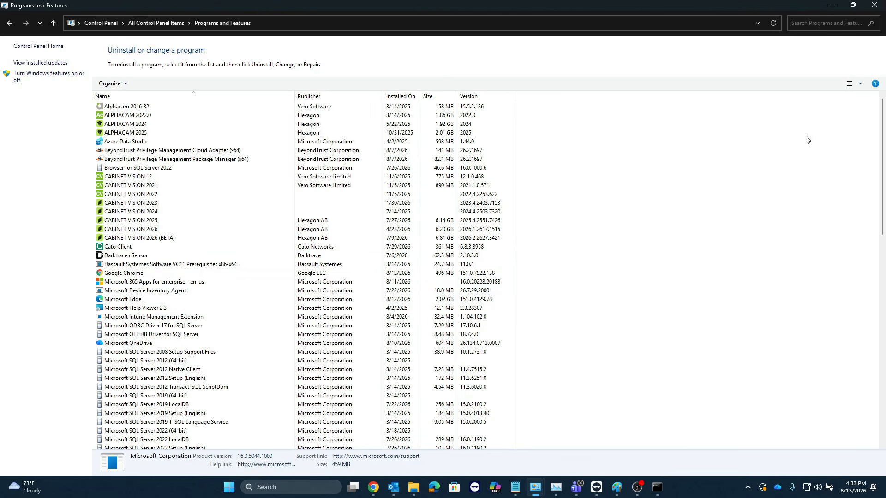
Step: Close Programs and Features and the remaining Control Panel window
left_click(878, 9)
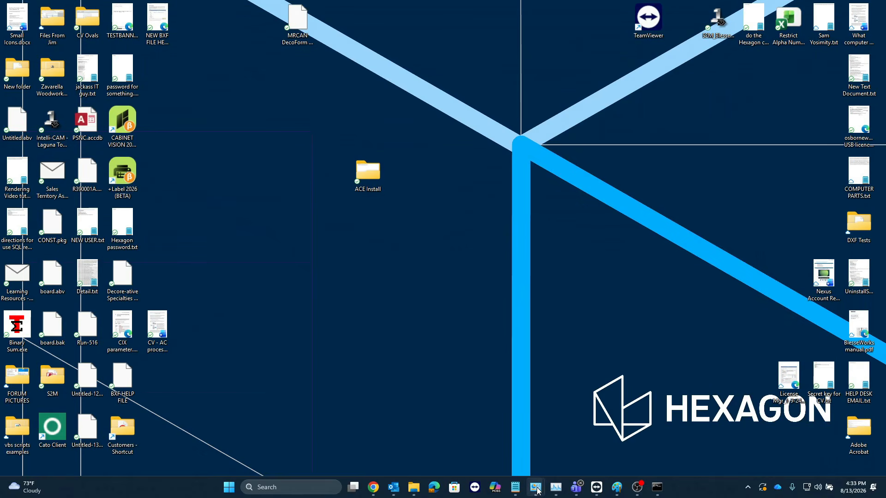
right_click(537, 490)
left_click(530, 461)
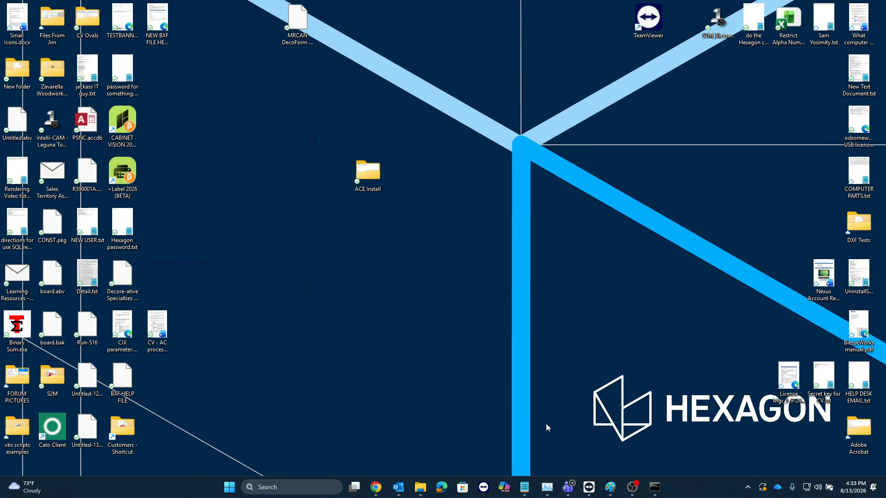
Step: Run ACE Install.bat from the desktop's ACE Install folder and allow the 2010 patch aceredistsp1-en-us.msp to open
double_click(373, 174)
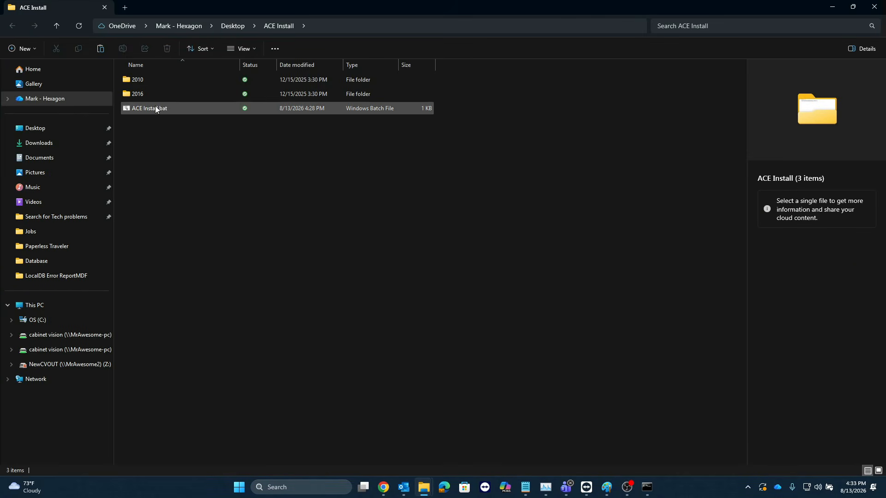
left_click(156, 108)
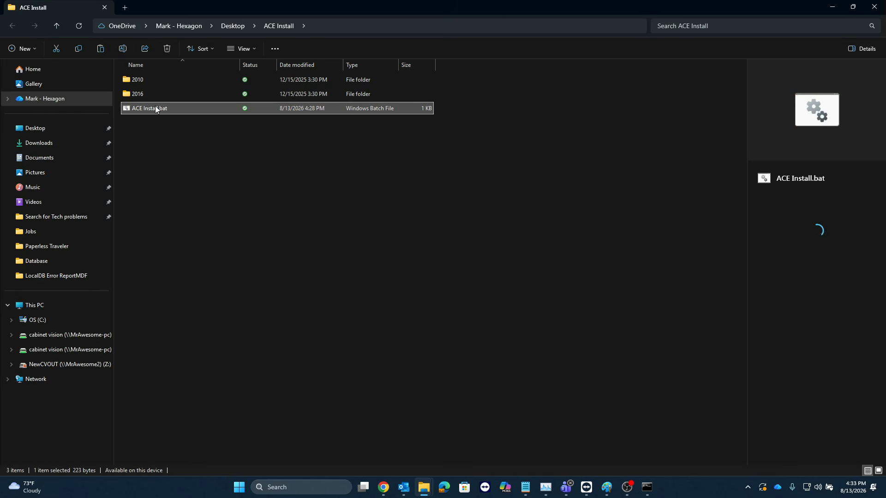
double_click(164, 110)
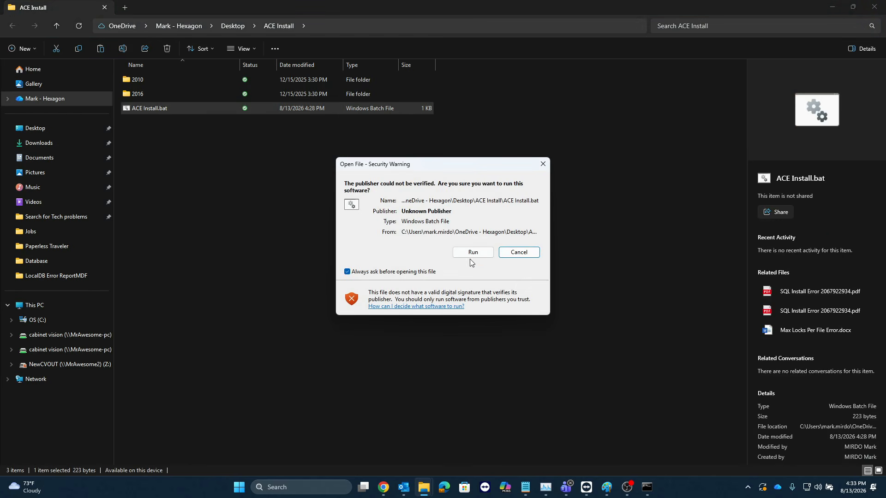
left_click(473, 252)
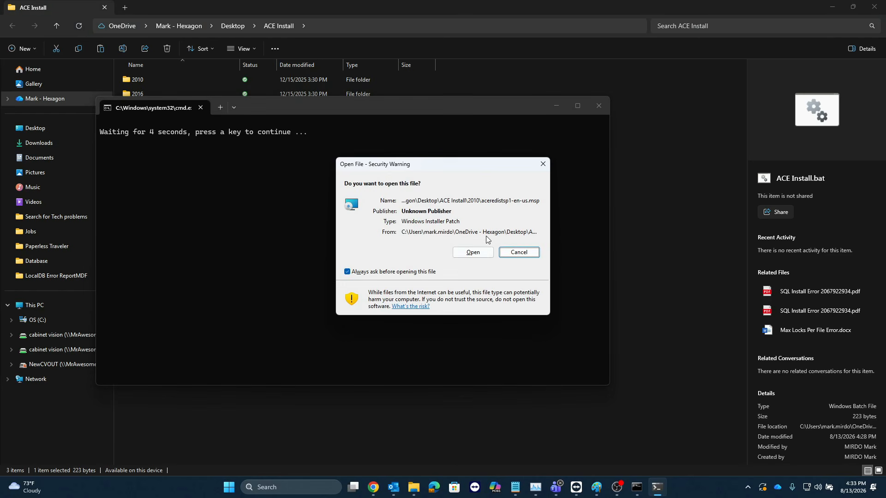
left_click(475, 252)
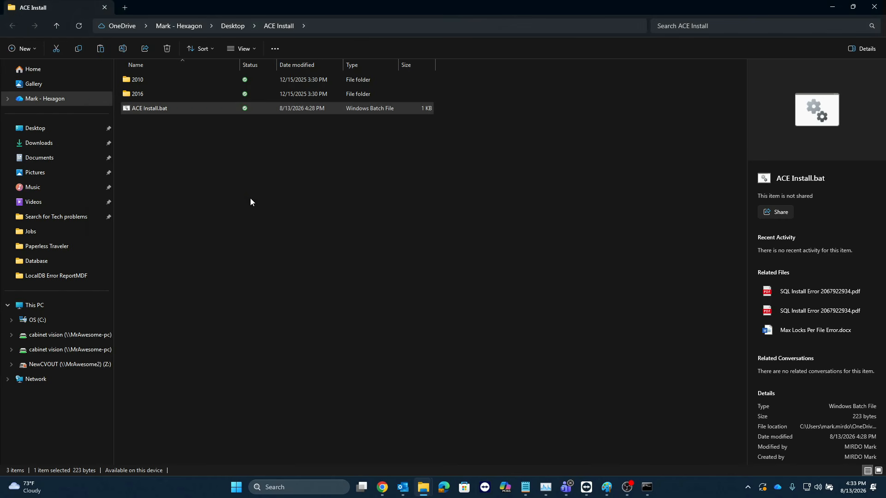
Step: Search for Control Panel, maximize it and open Programs and Features
left_click(322, 488)
type("cont")
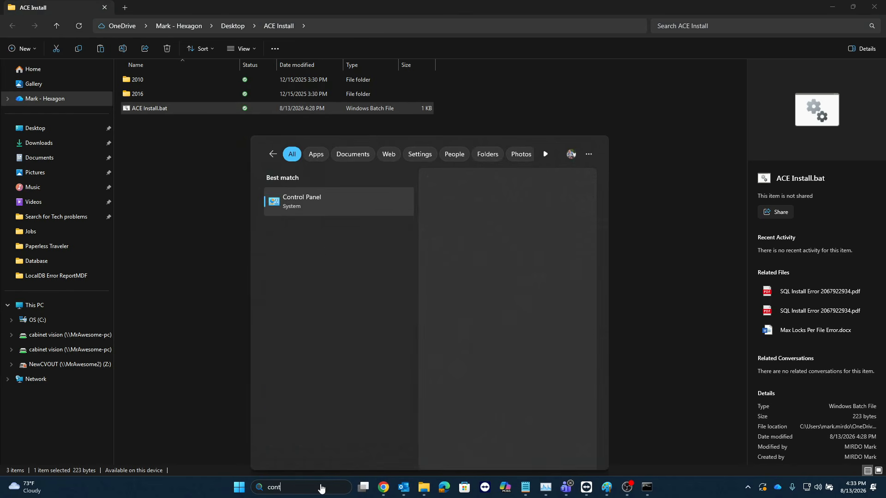
key("Return")
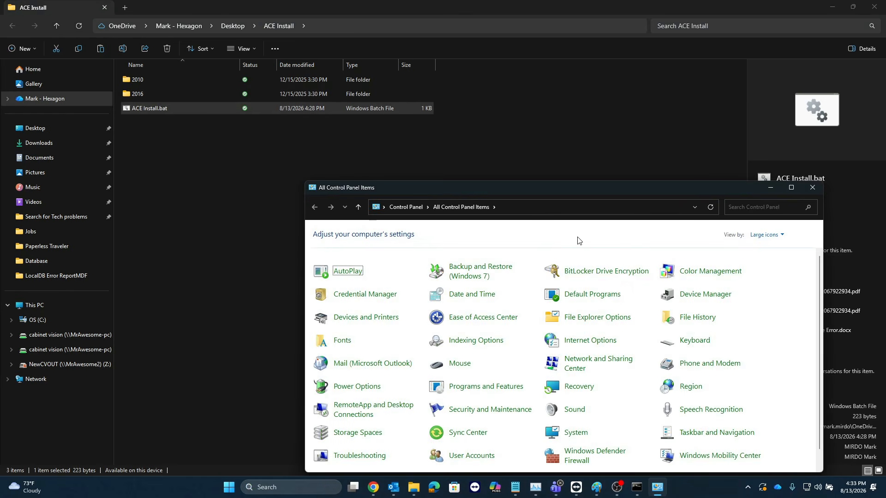
double_click(582, 189)
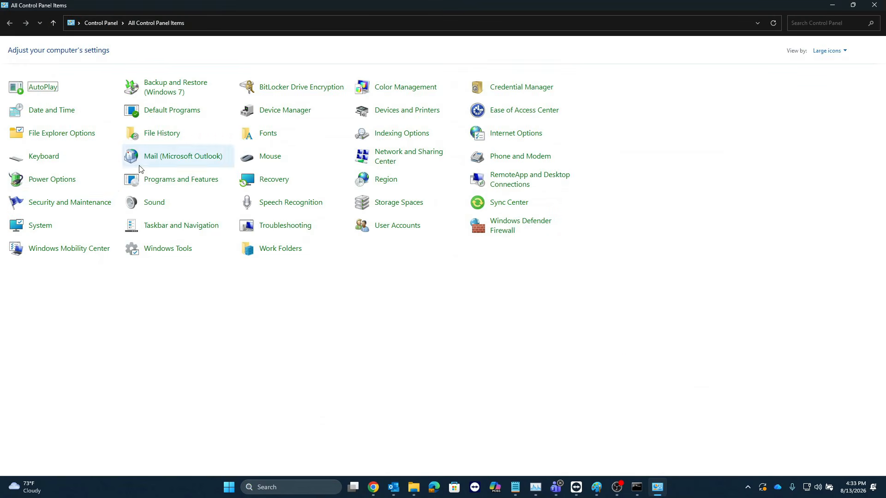
left_click(166, 180)
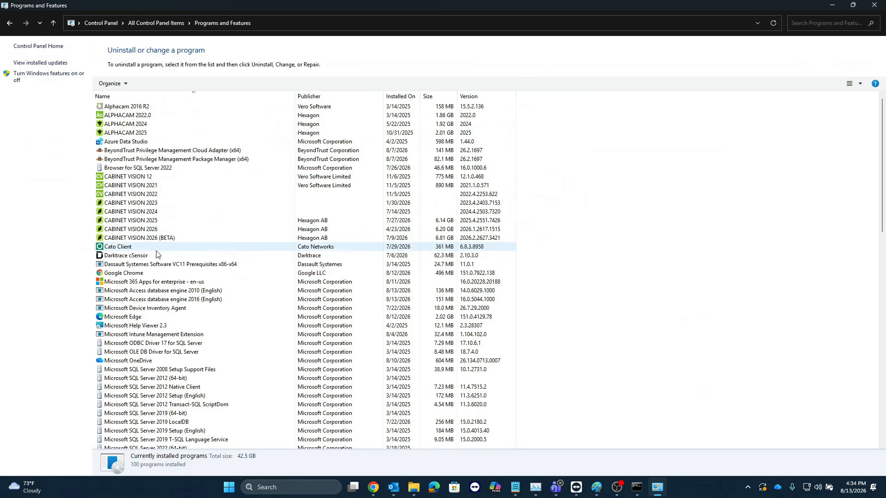
Step: Check the Microsoft Access database engine 2010 and 2016 entries, and close Programs and Features and the ACE Install folder
left_click(192, 282)
left_click(193, 291)
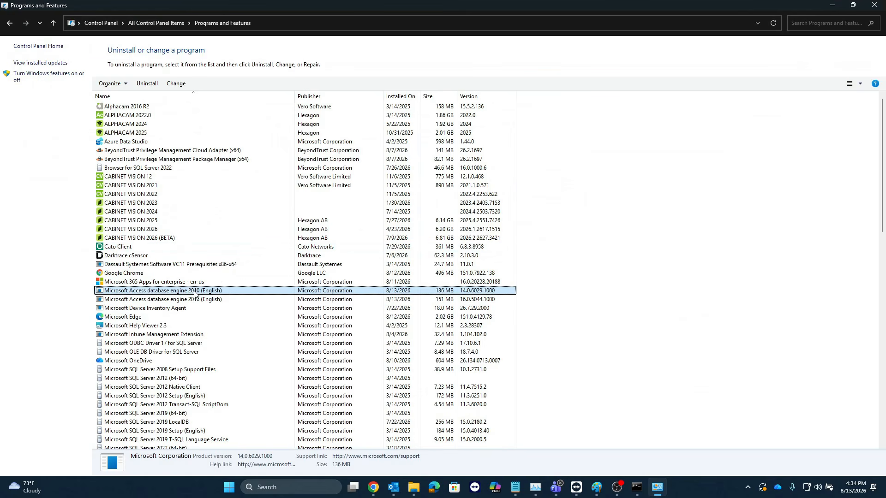
left_click(195, 300)
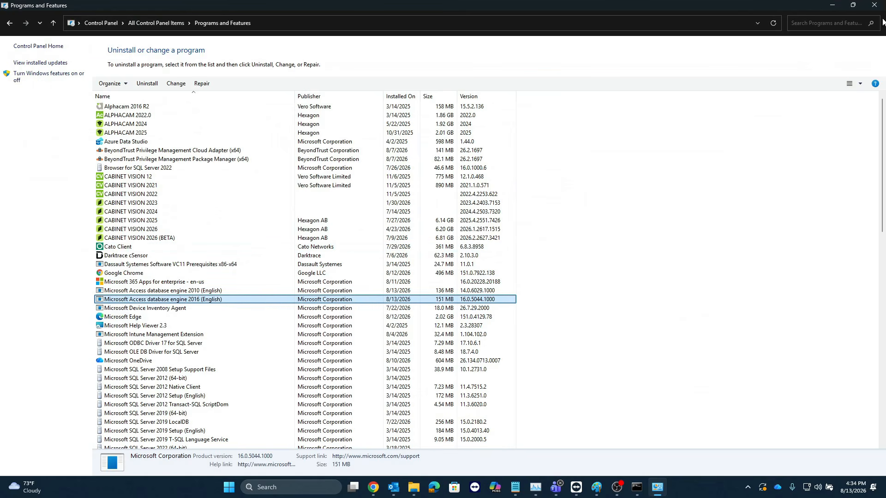
left_click(874, 4)
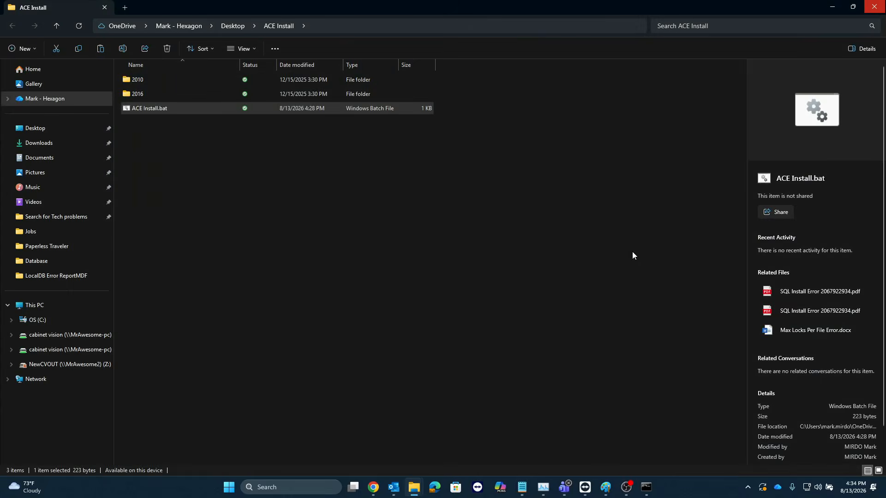
left_click(874, 6)
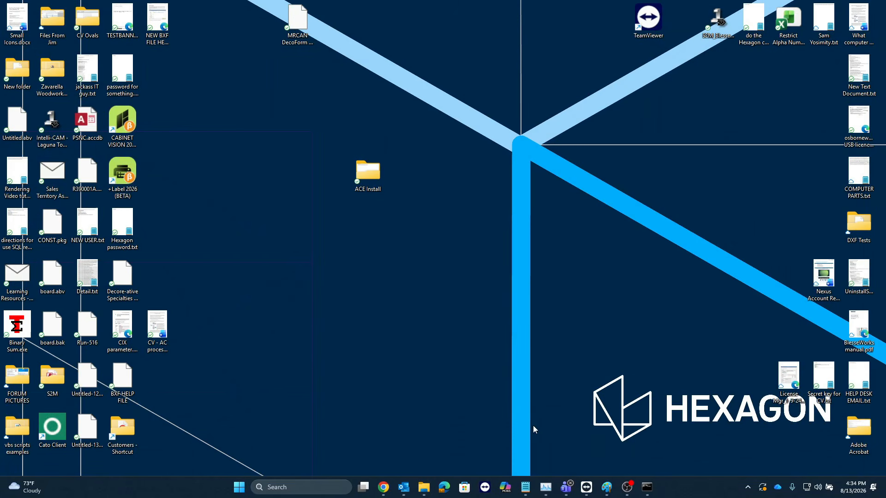
Step: Switch to Chrome and show the video on the "Repair MS Office for Cabinet Vision" YouTube page
left_click(384, 488)
left_click(619, 9)
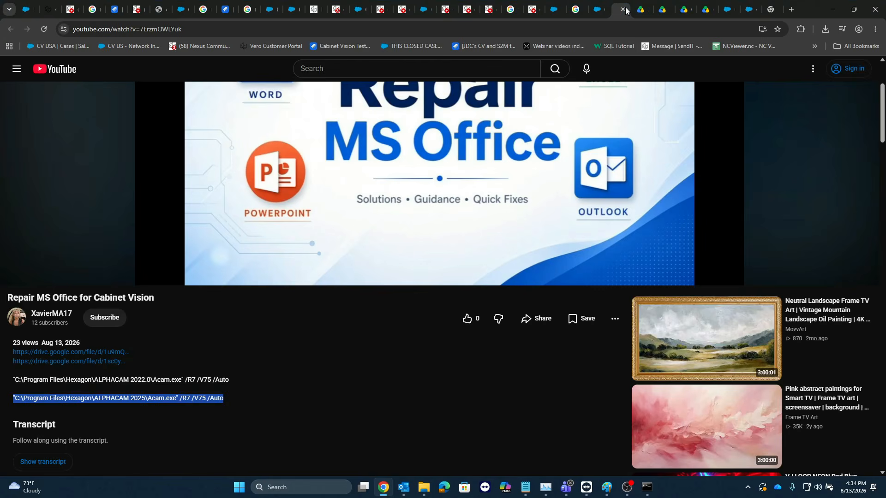
scroll(505, 175, "up", 3)
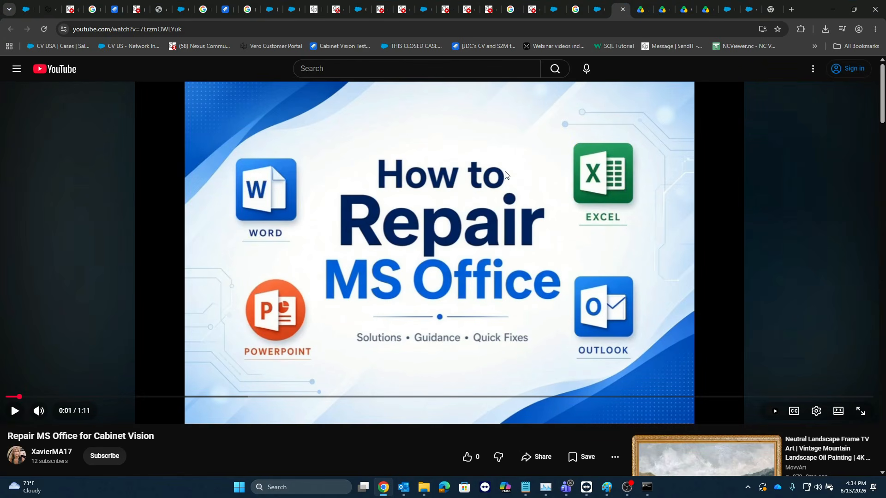